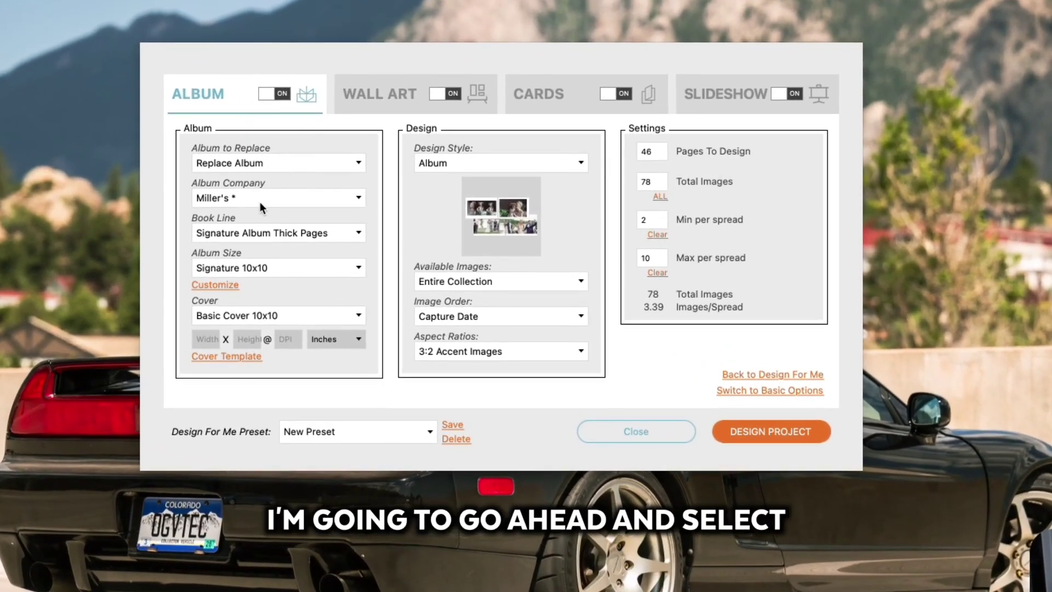
Set the album company to Dreambookspro and the album size to 12x12
left_click(260, 202)
left_click(271, 237)
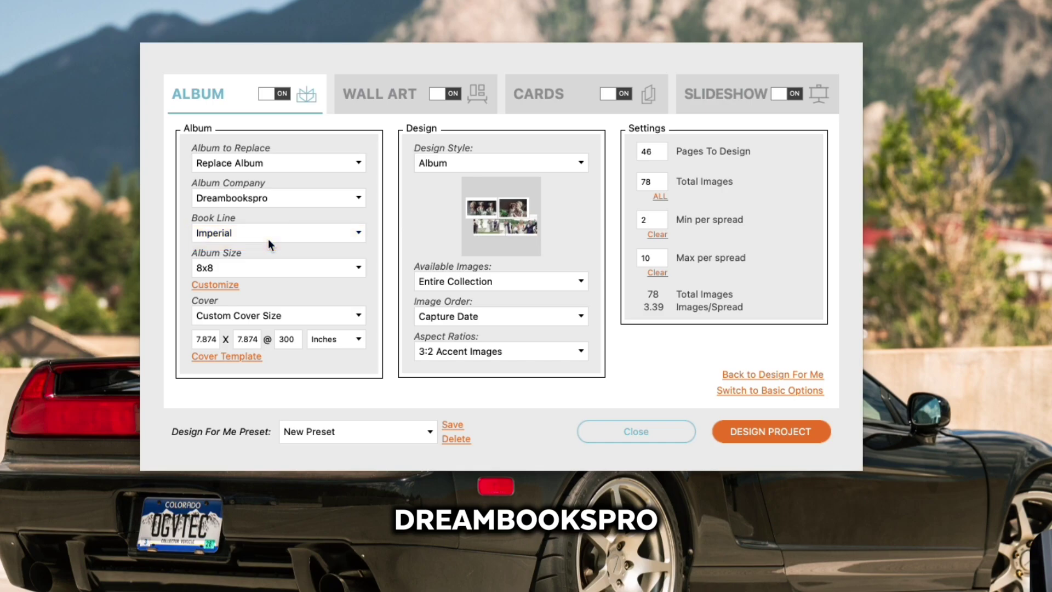
left_click(257, 268)
left_click(245, 406)
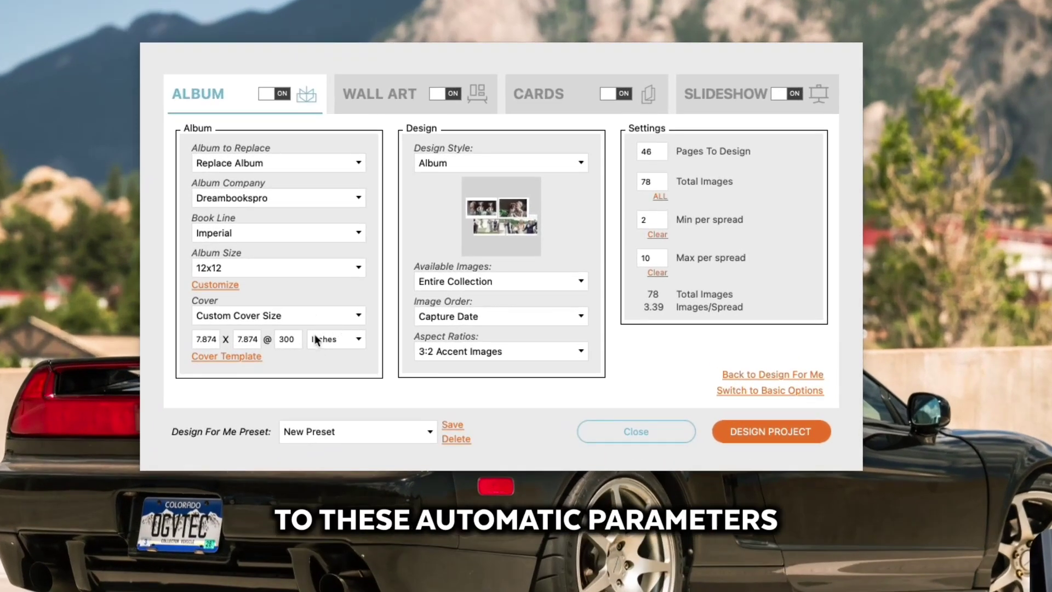
Set the album design to Album style, Entire Collection images, Capture Date order and Match Original aspect ratios
left_click(553, 164)
left_click(552, 163)
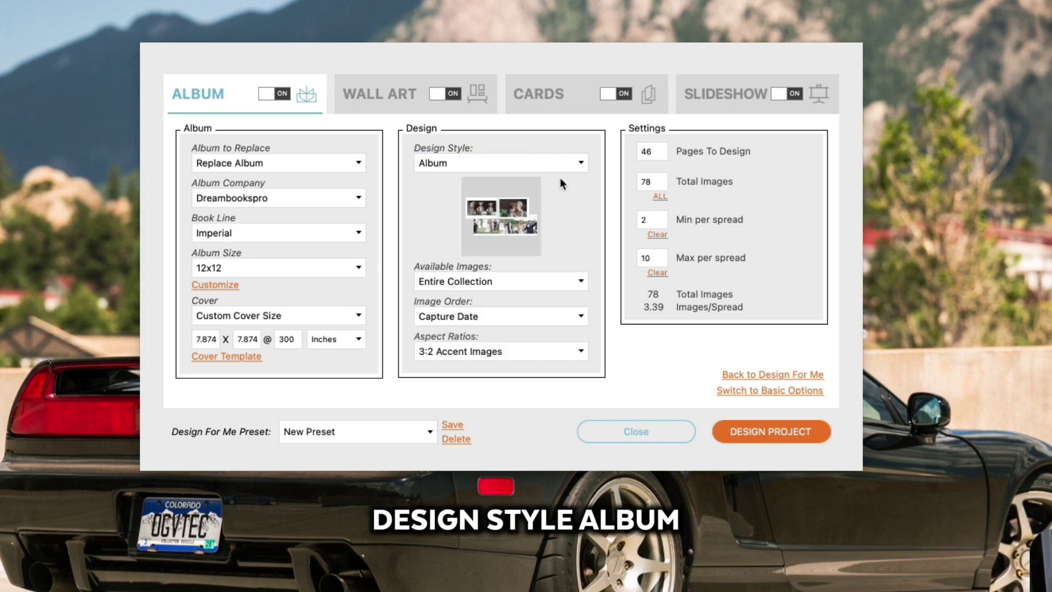
left_click(537, 280)
left_click(537, 280)
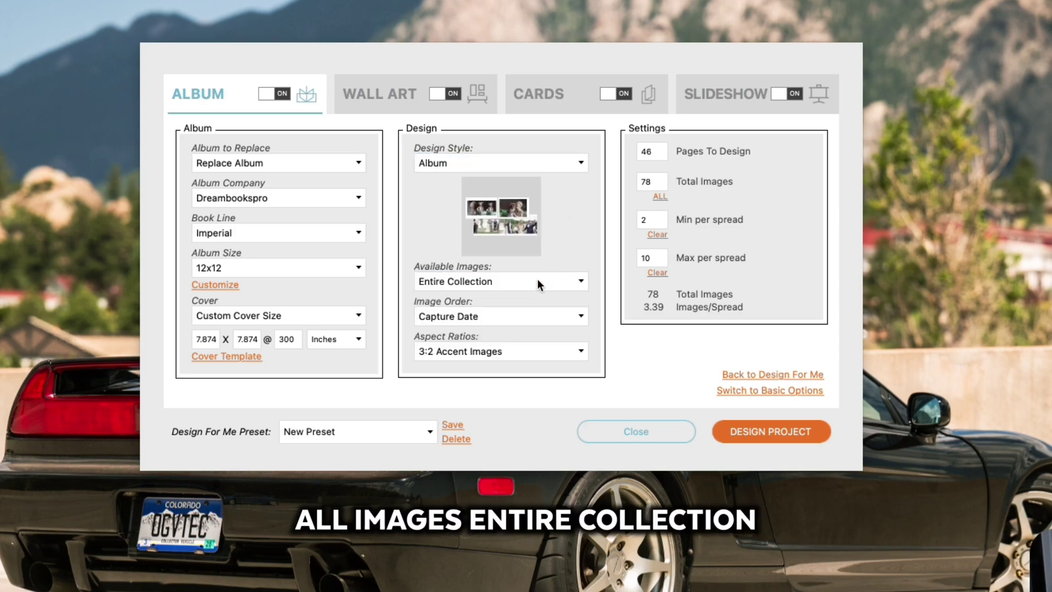
left_click(495, 317)
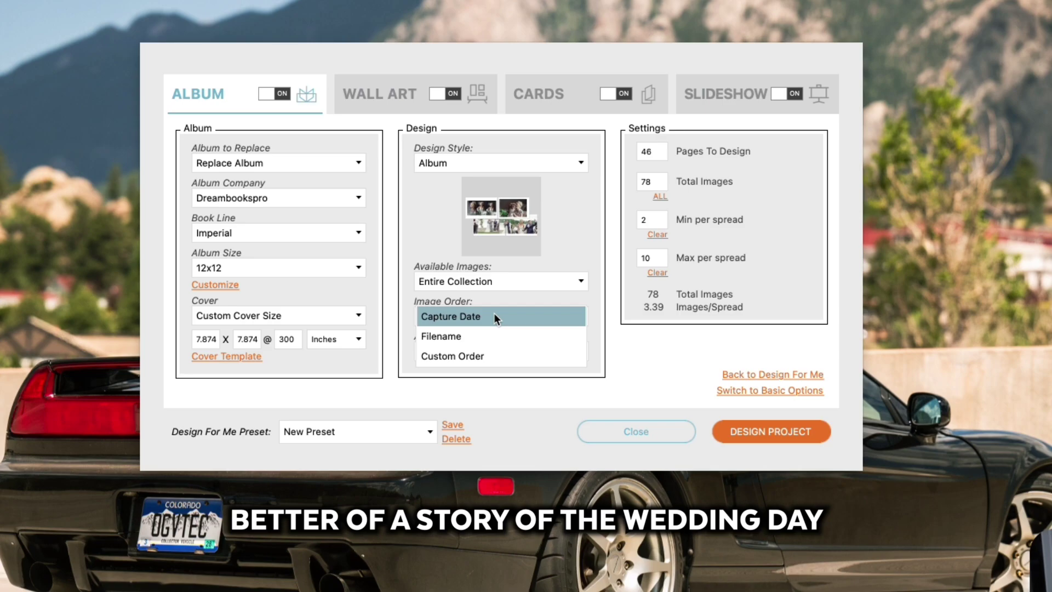
left_click(616, 344)
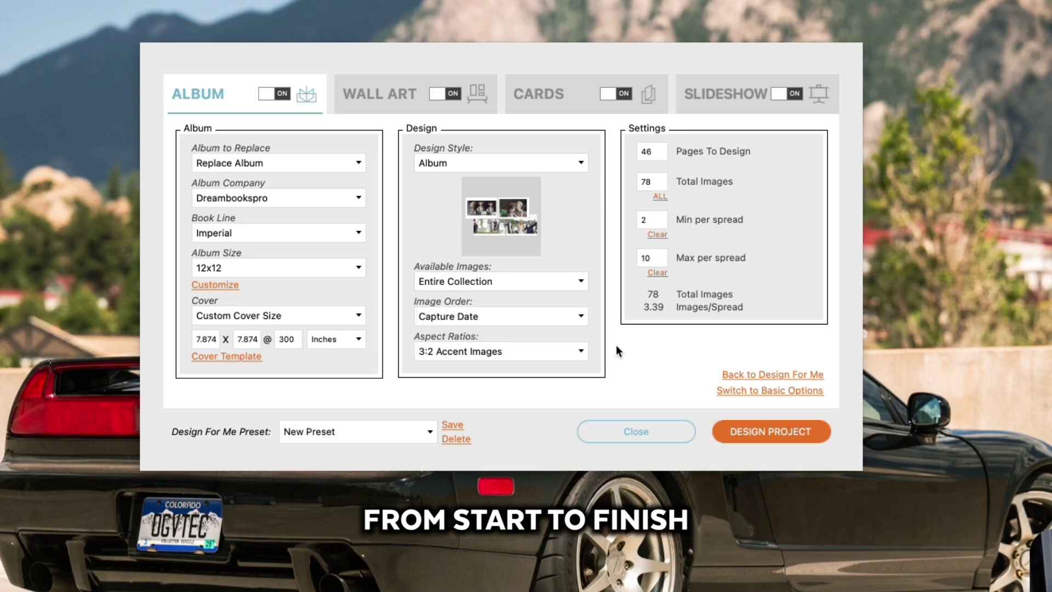
left_click(537, 348)
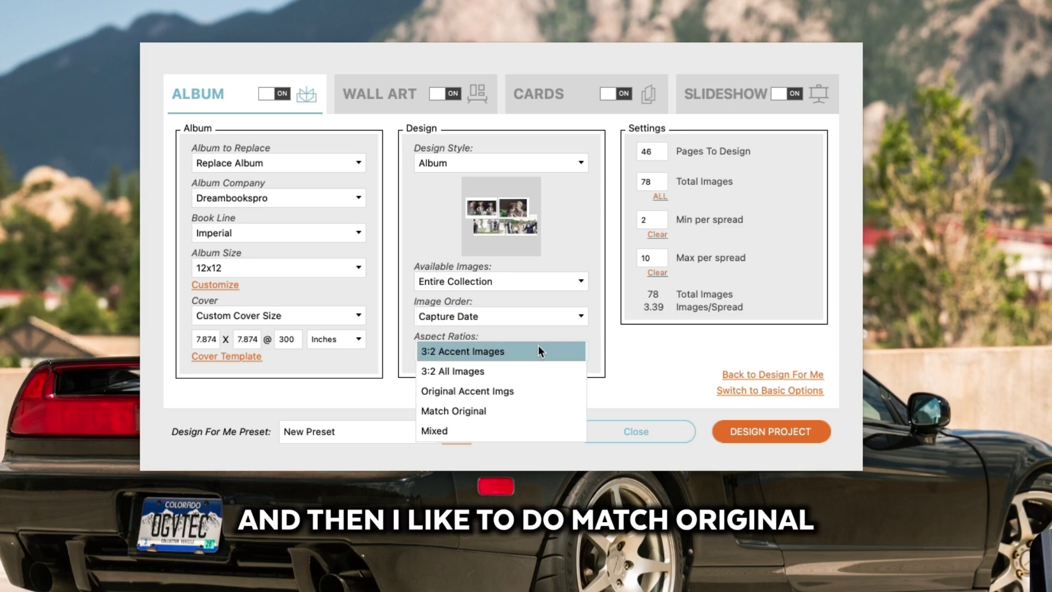
left_click(461, 411)
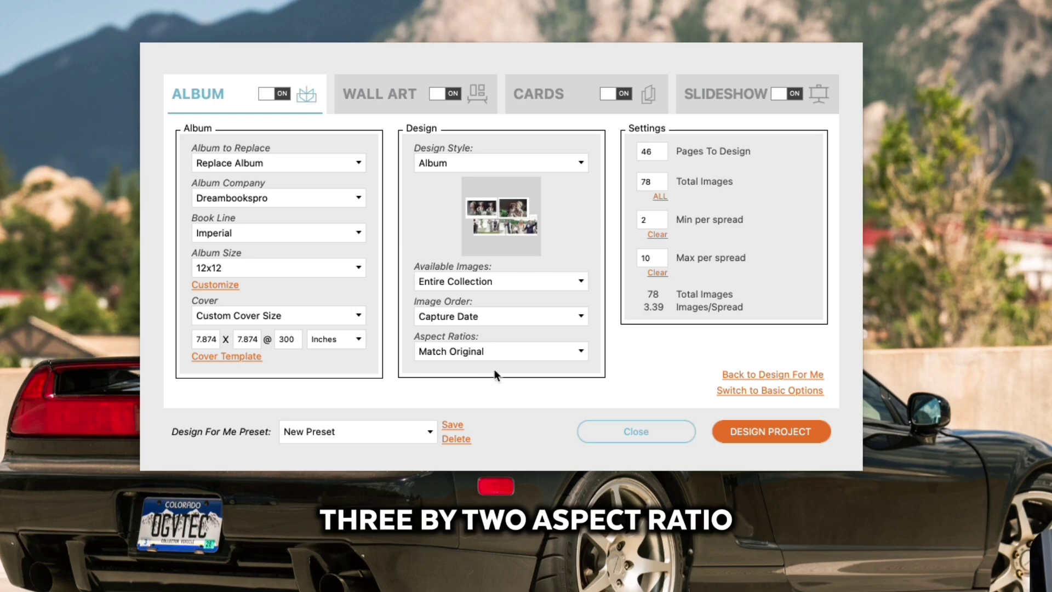
Set the album to 30 pages to design, with a minimum of 2 and maximum of 10 images per spread
double_click(663, 156)
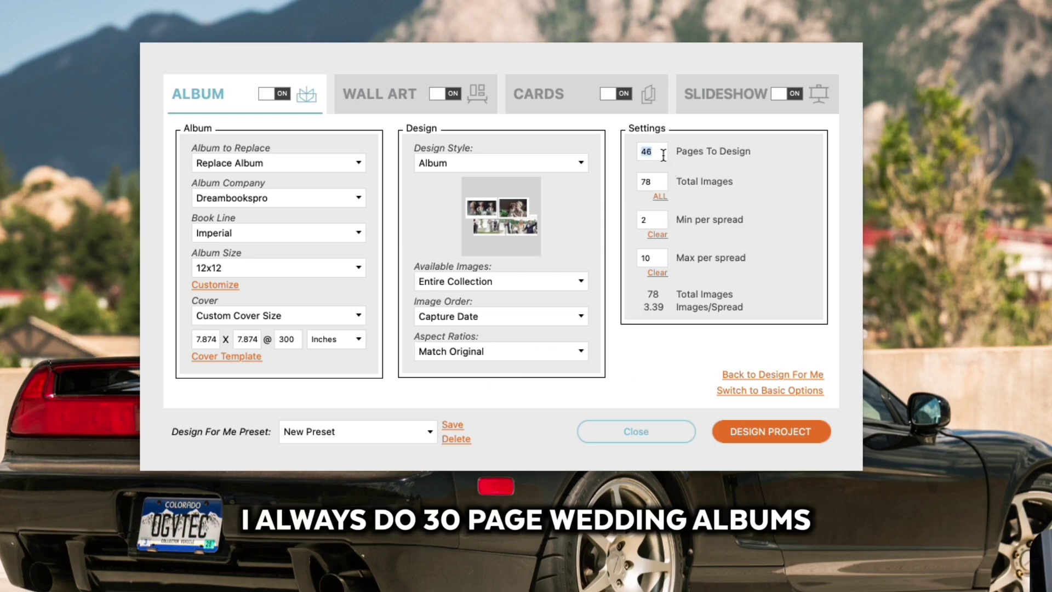
type("30")
key("Tab")
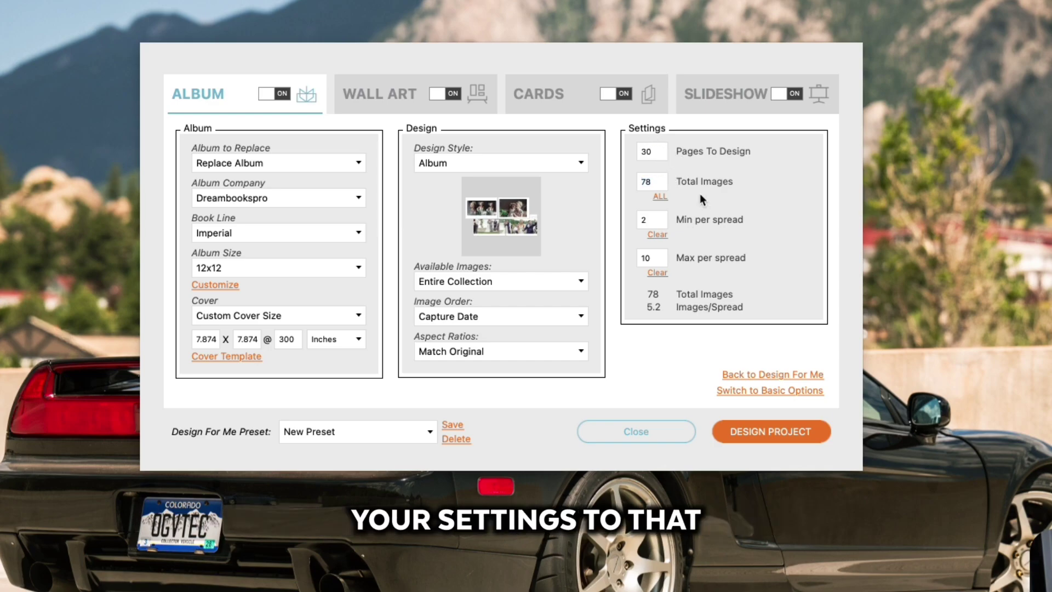
double_click(652, 220)
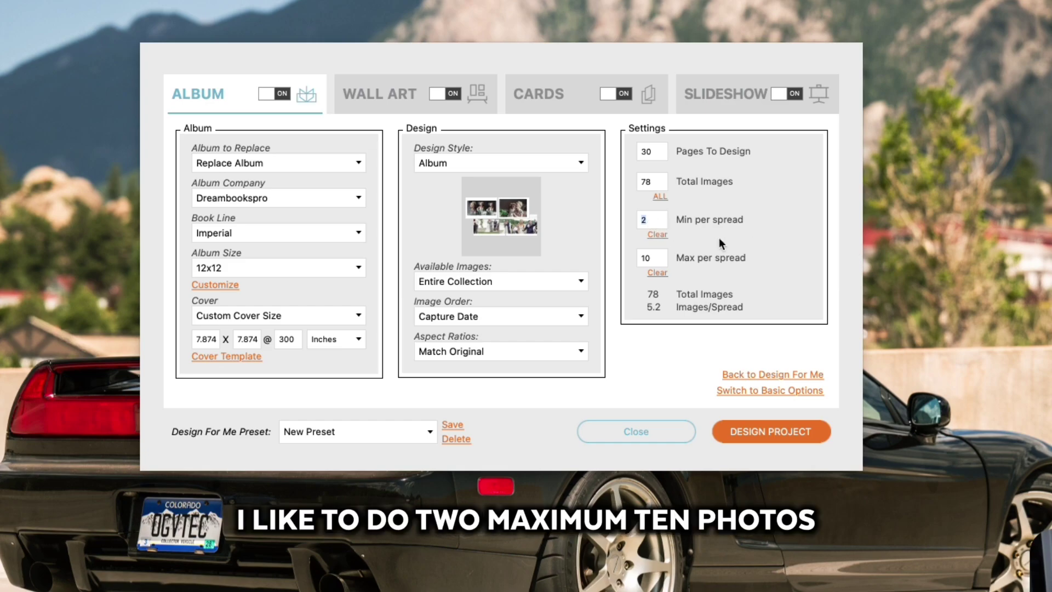
double_click(662, 259)
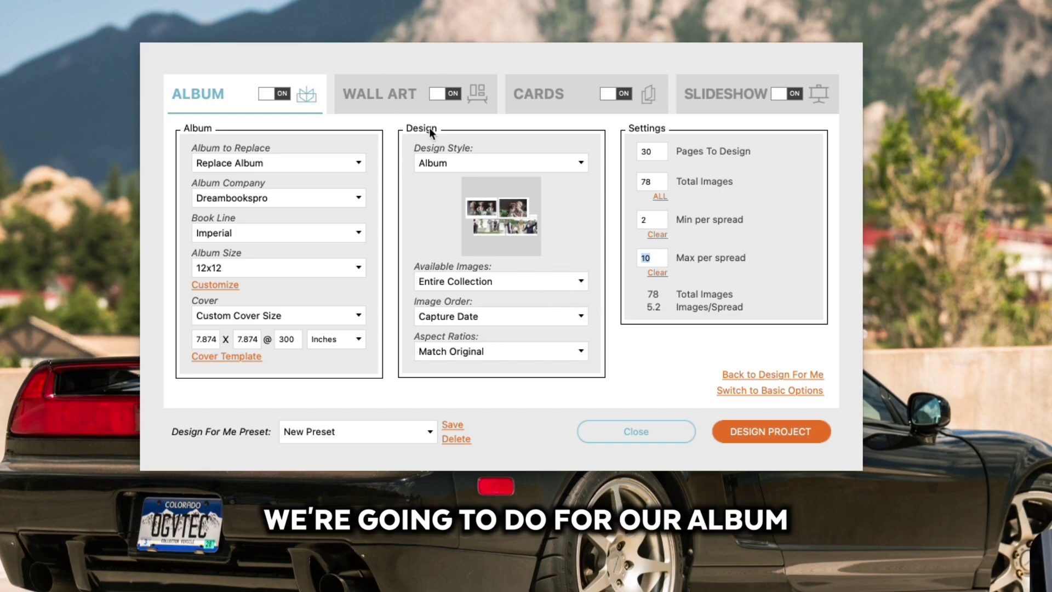
Configure the wall art as a New Gallery printed by CG Pro Prints on 1.25" Canvas Wrap
left_click(376, 110)
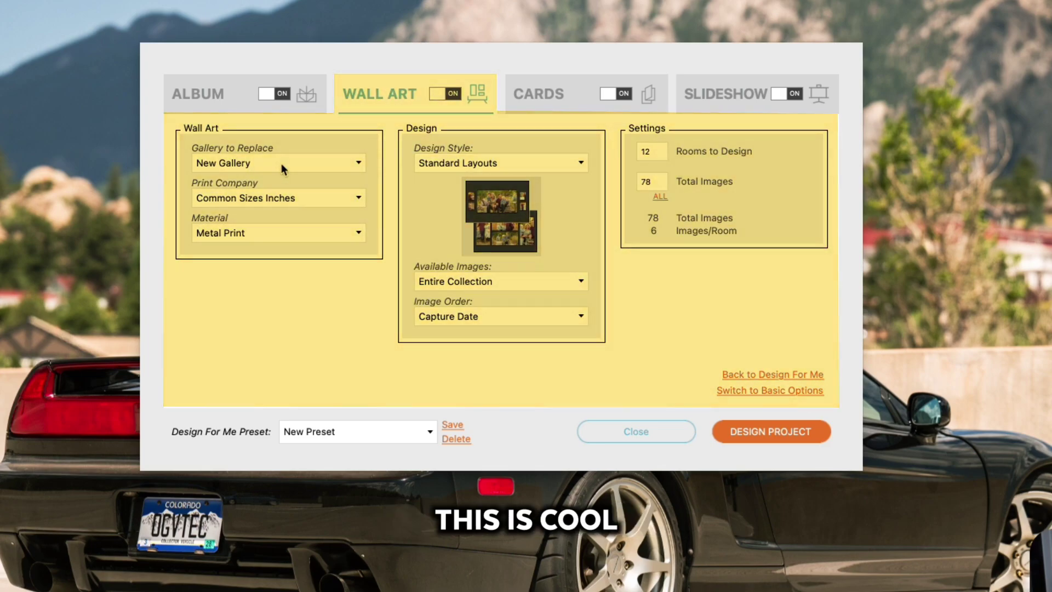
left_click(282, 163)
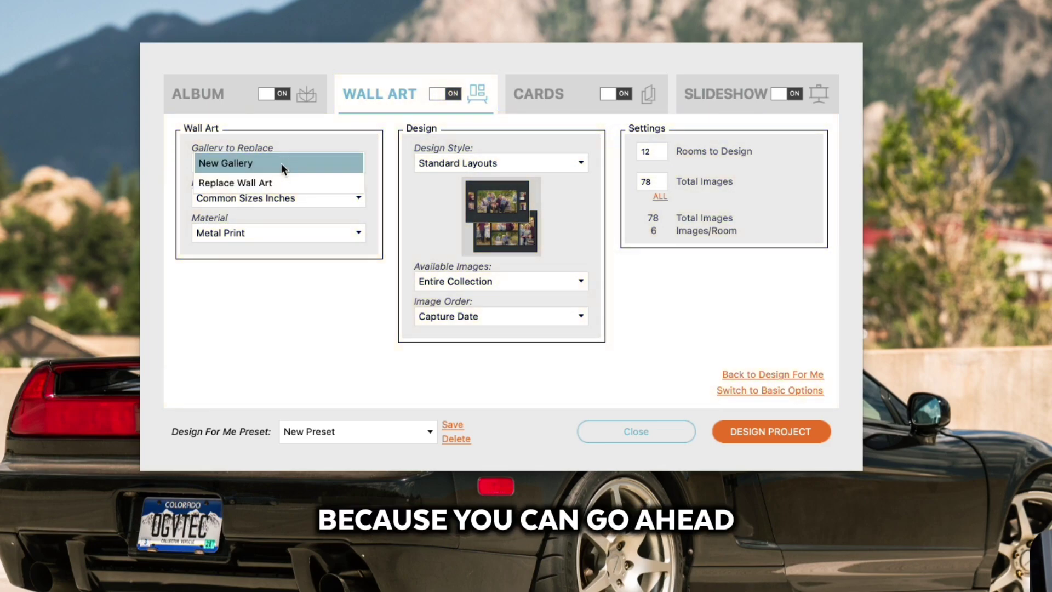
left_click(281, 163)
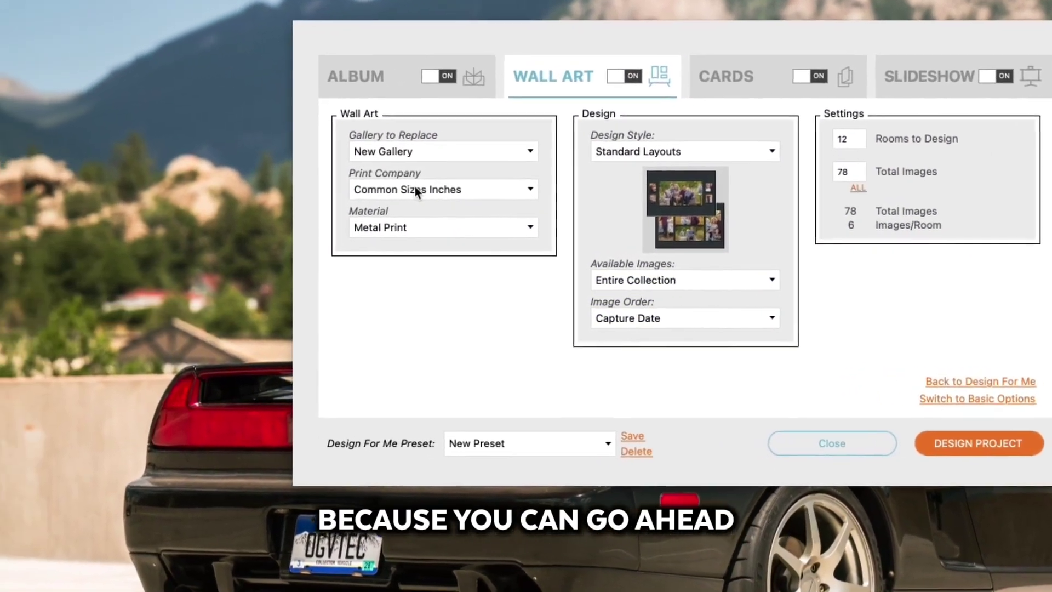
left_click(253, 198)
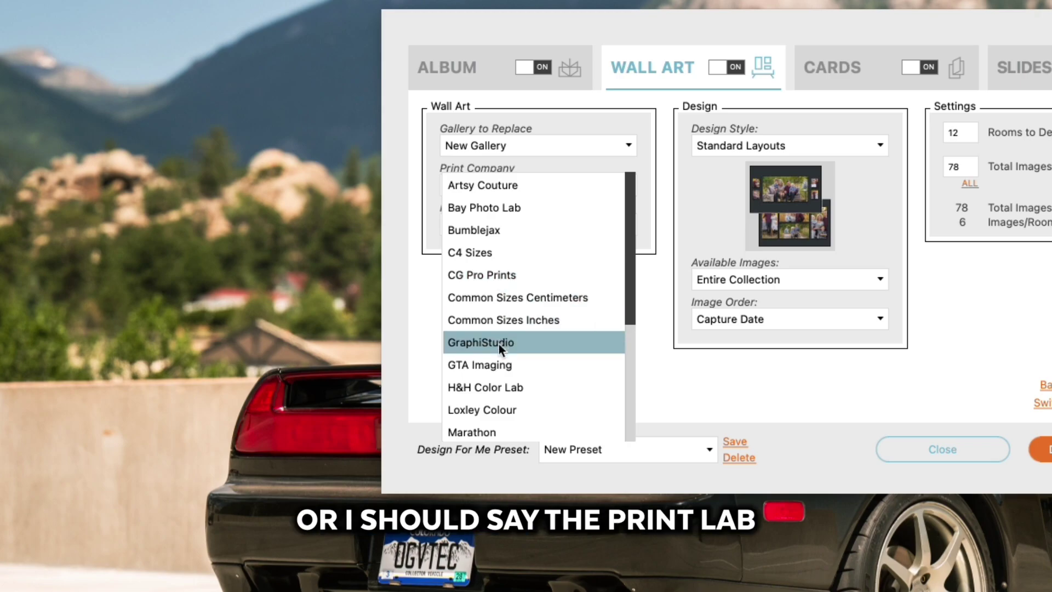
left_click(505, 284)
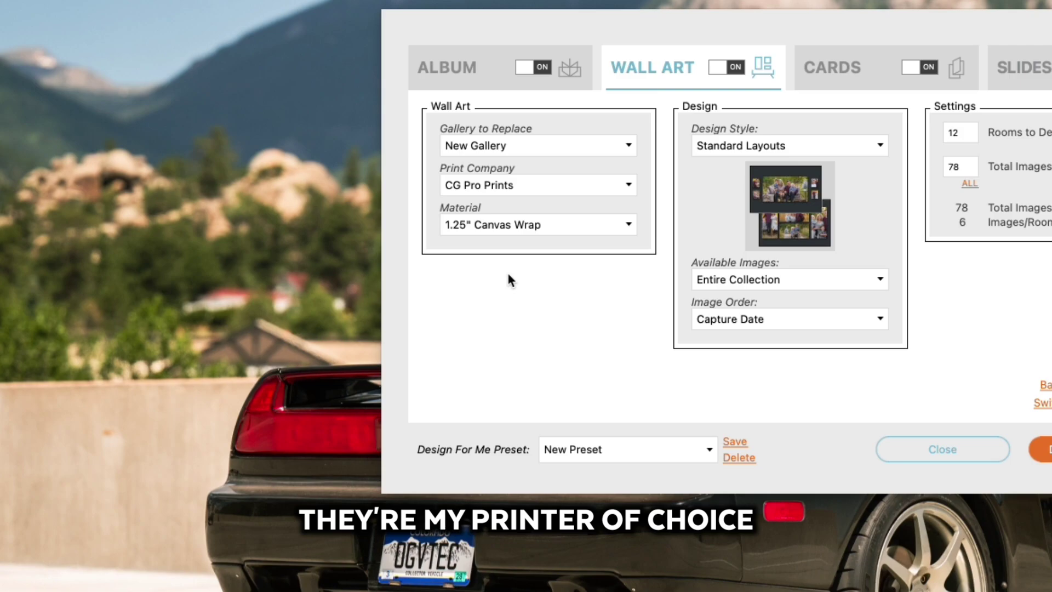
left_click(528, 225)
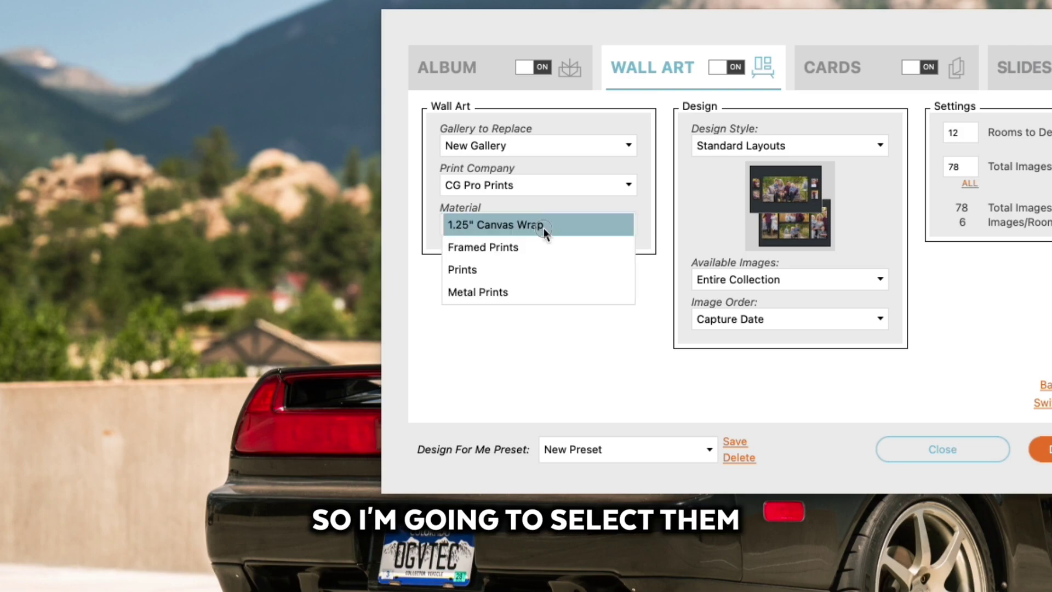
left_click(558, 230)
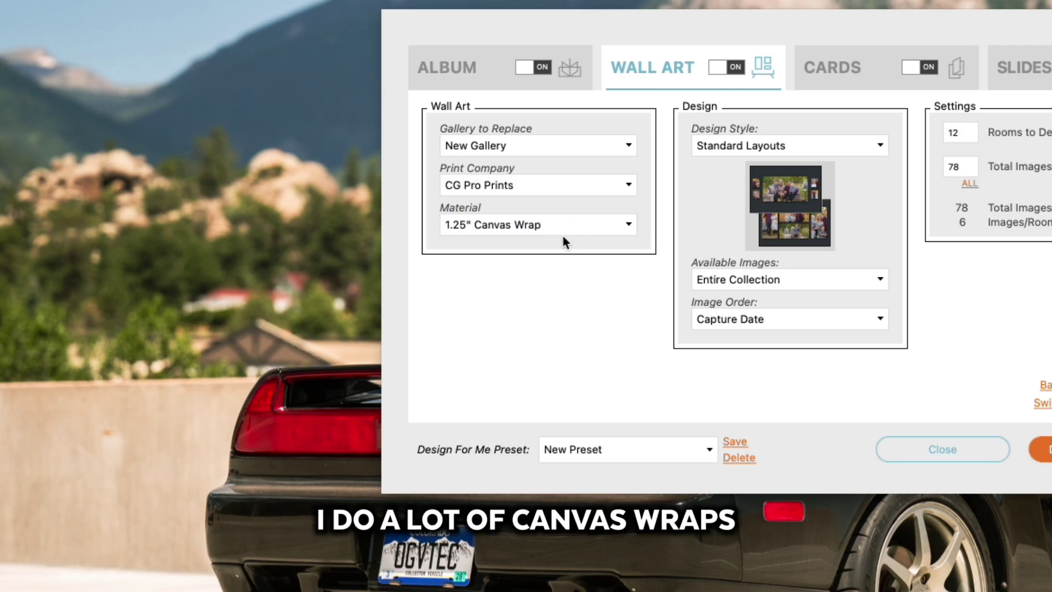
left_click(556, 226)
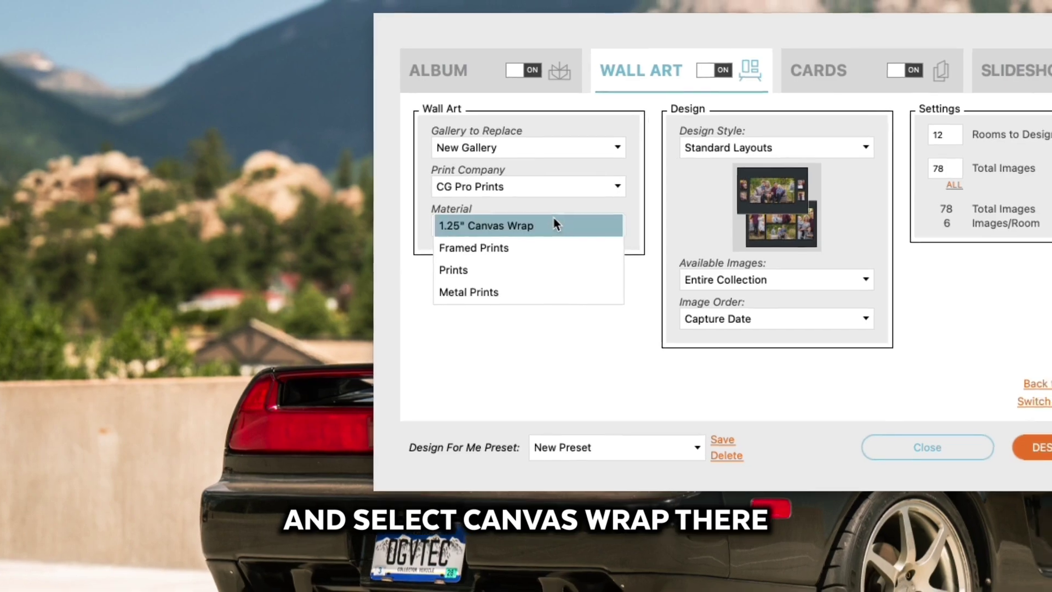
left_click(557, 225)
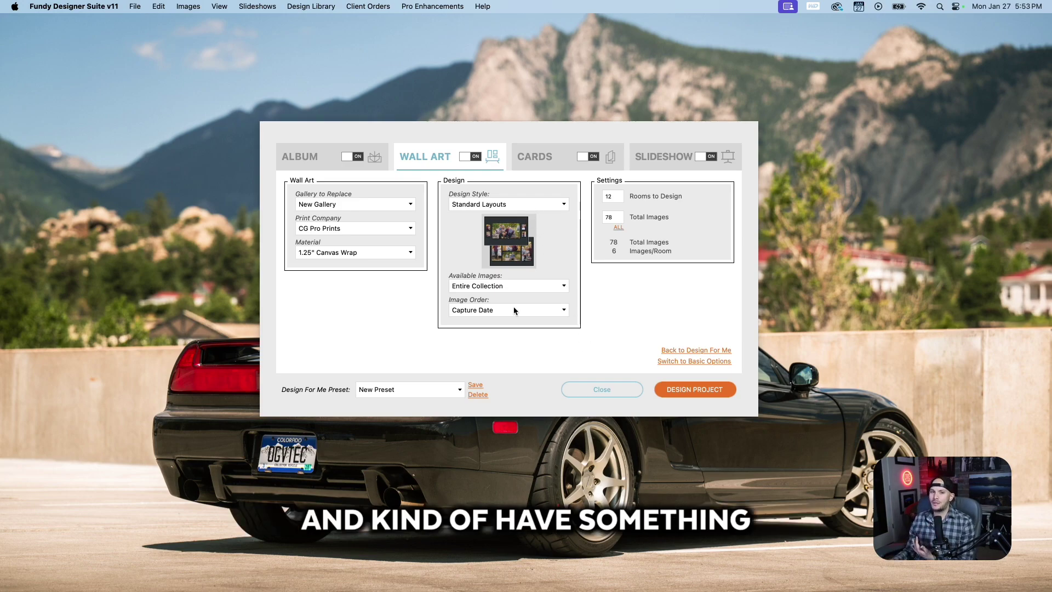
Design the wall art with Standard Layouts, Entire Collection images and Capture Date order, for 6 rooms
left_click(522, 205)
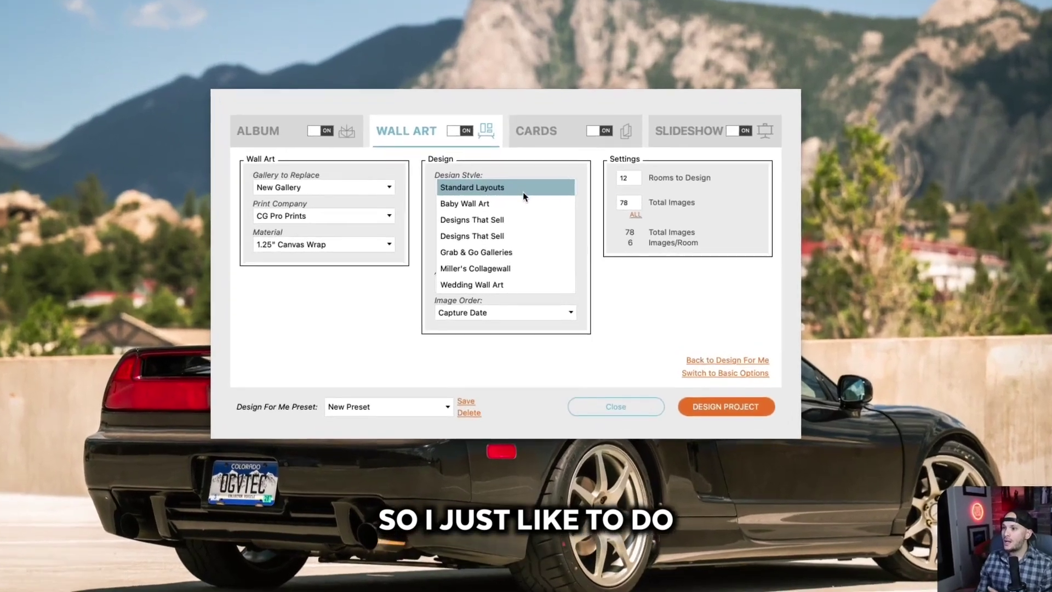
left_click(521, 202)
left_click(503, 282)
left_click(496, 281)
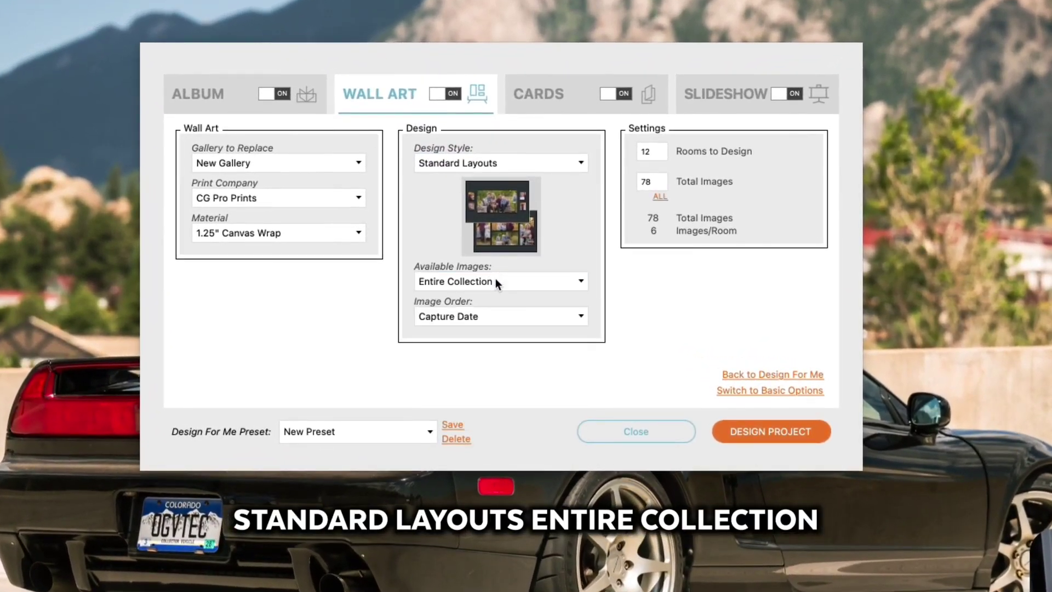
left_click(521, 313)
left_click(506, 316)
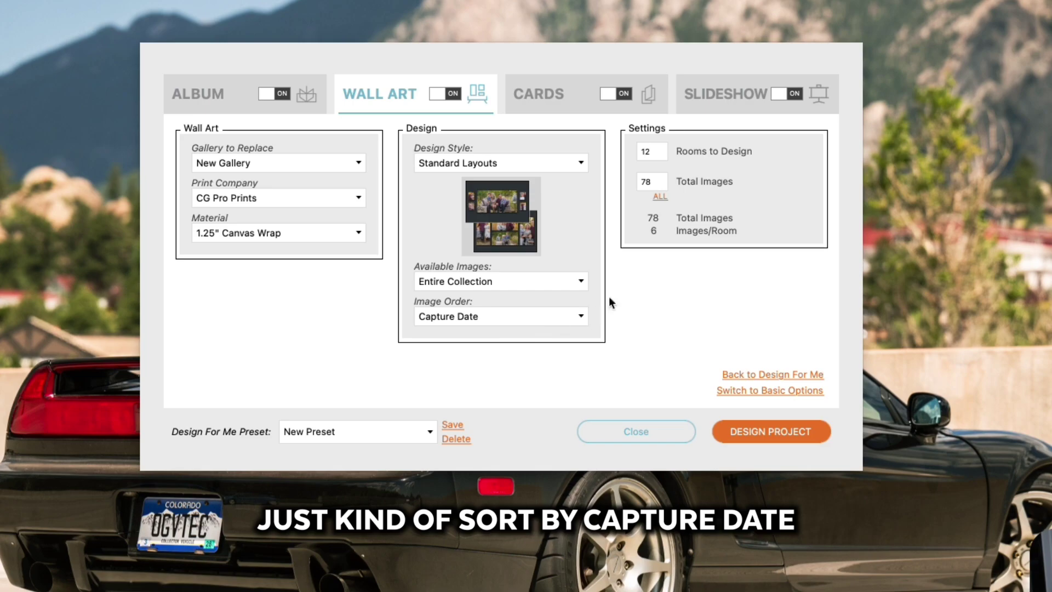
double_click(662, 152)
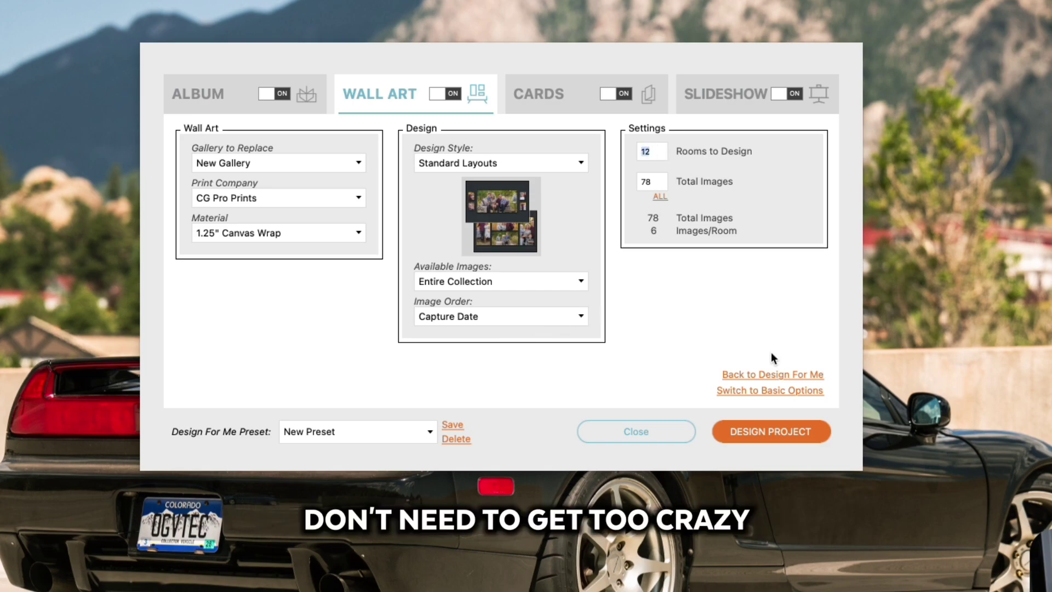
type("6")
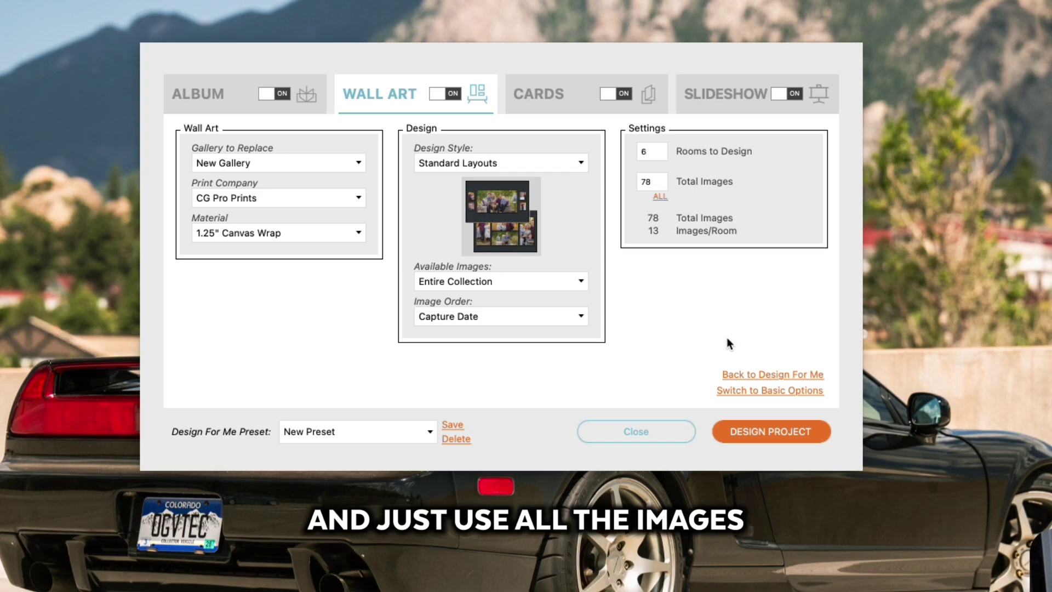
Set the cards to the Thank You design style using images from the Entire Collection
left_click(532, 87)
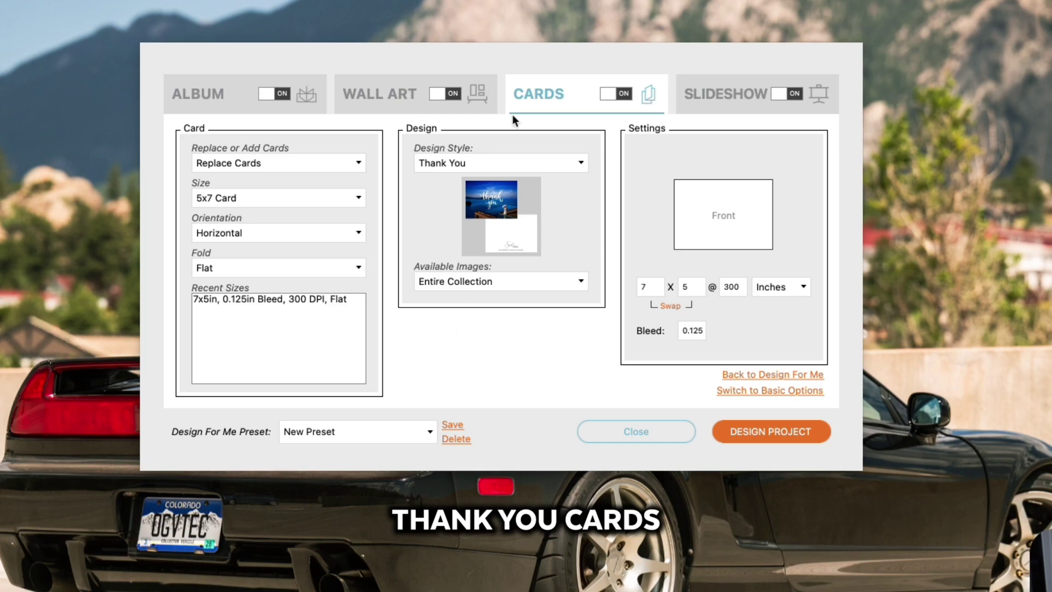
left_click(475, 162)
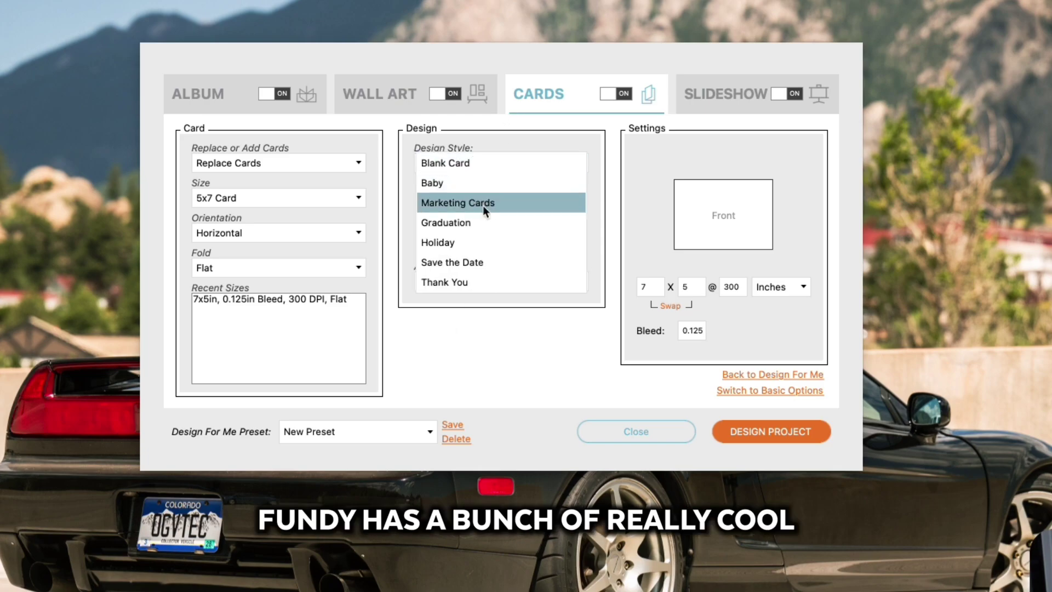
left_click(456, 280)
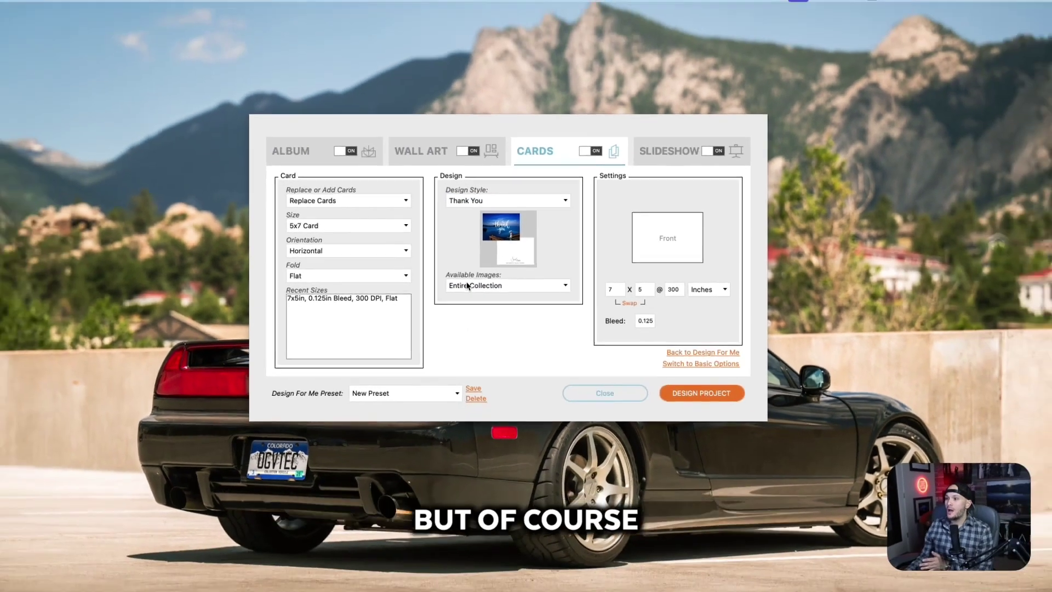
left_click(442, 286)
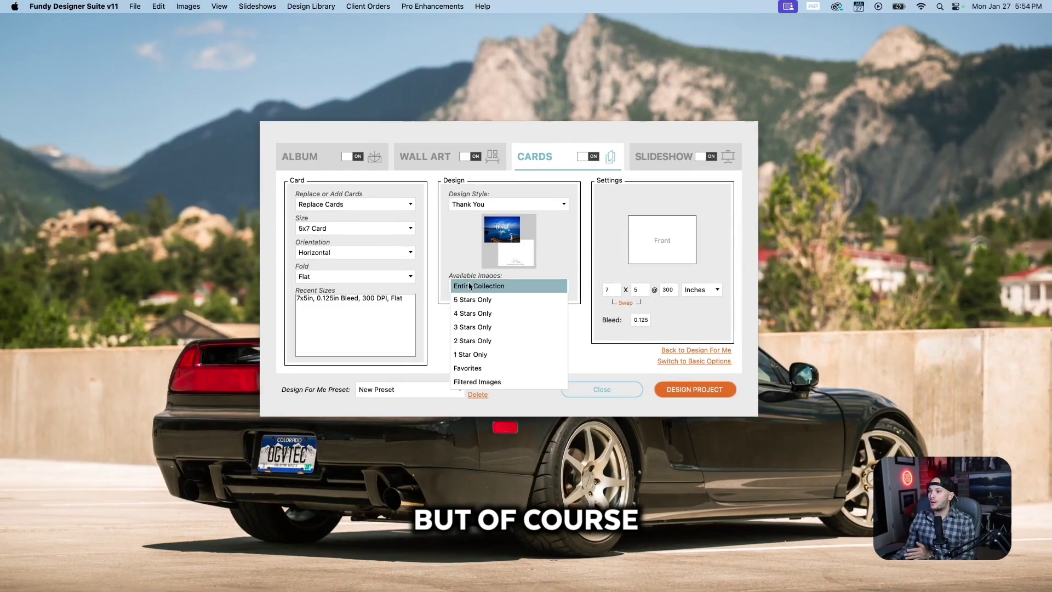
left_click(442, 287)
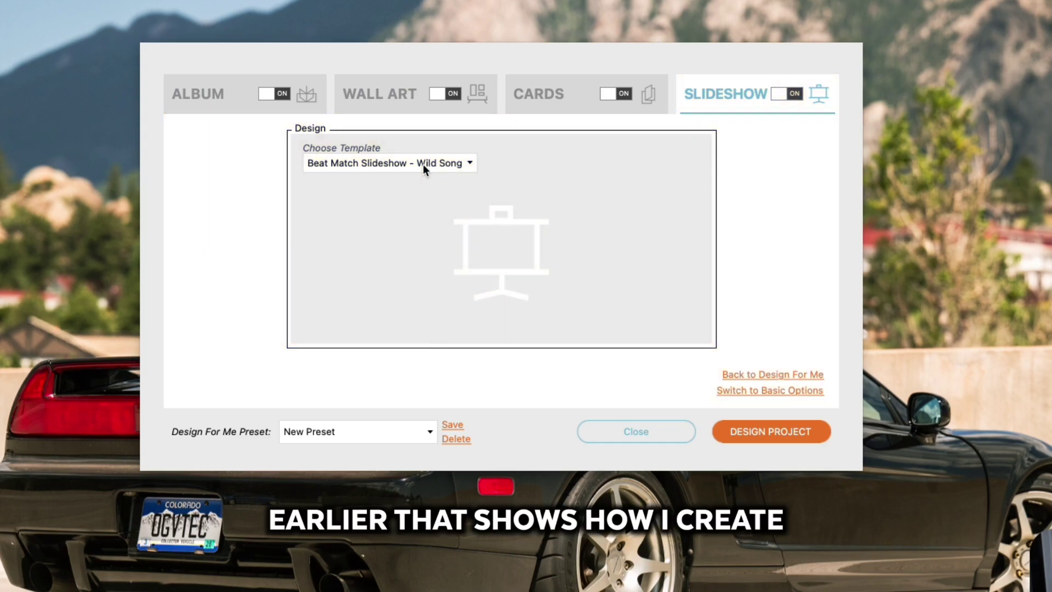
Choose the first of the two portfolio slideshow templates for the slideshow design
left_click(423, 164)
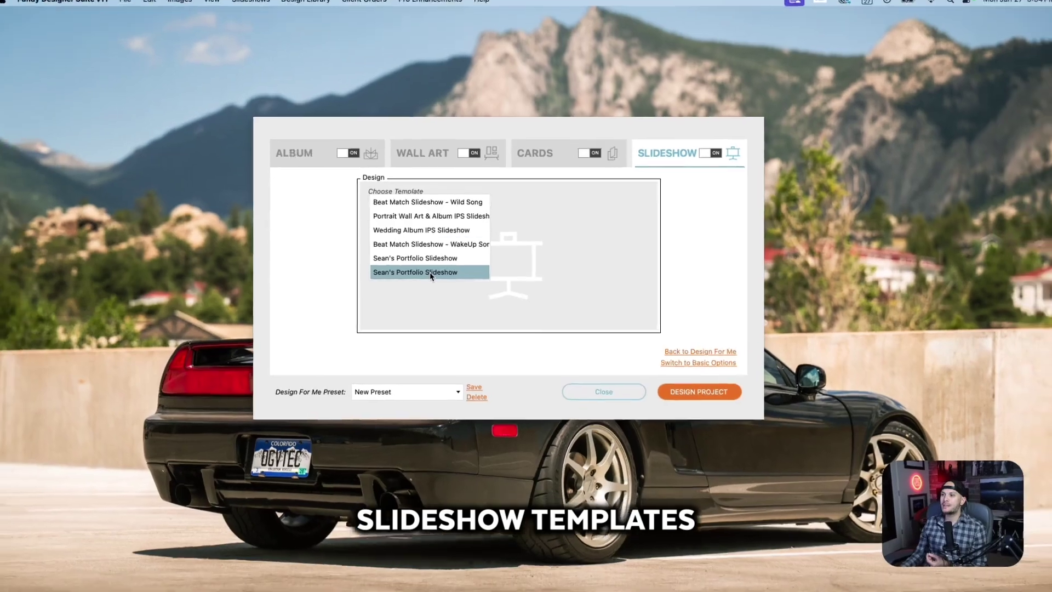
left_click(423, 261)
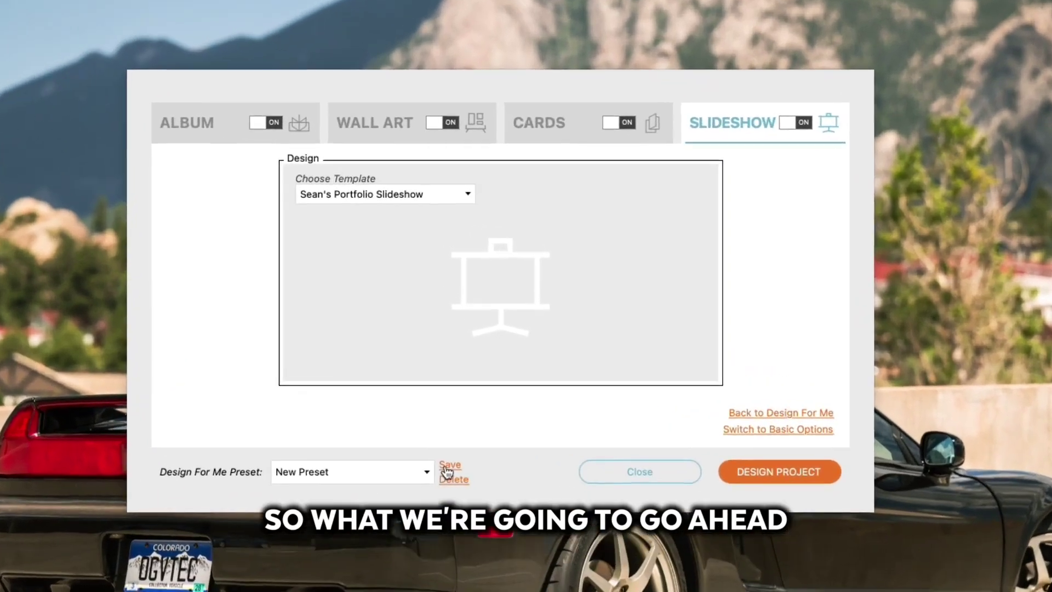
Save the current album, wall art, cards and slideshow options as a preset named Example Preset 3
left_click(474, 385)
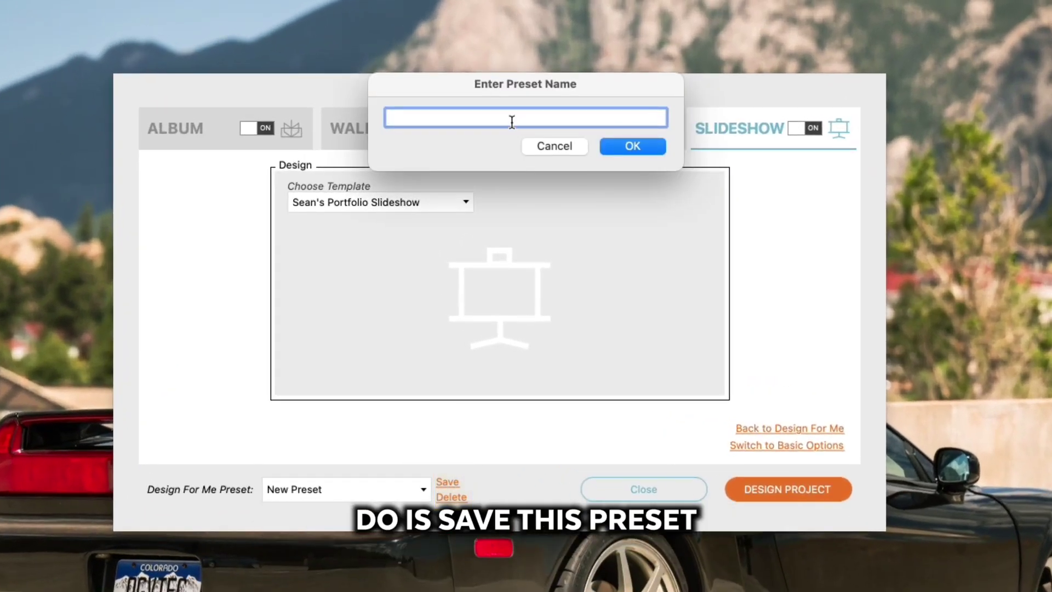
type("Example P")
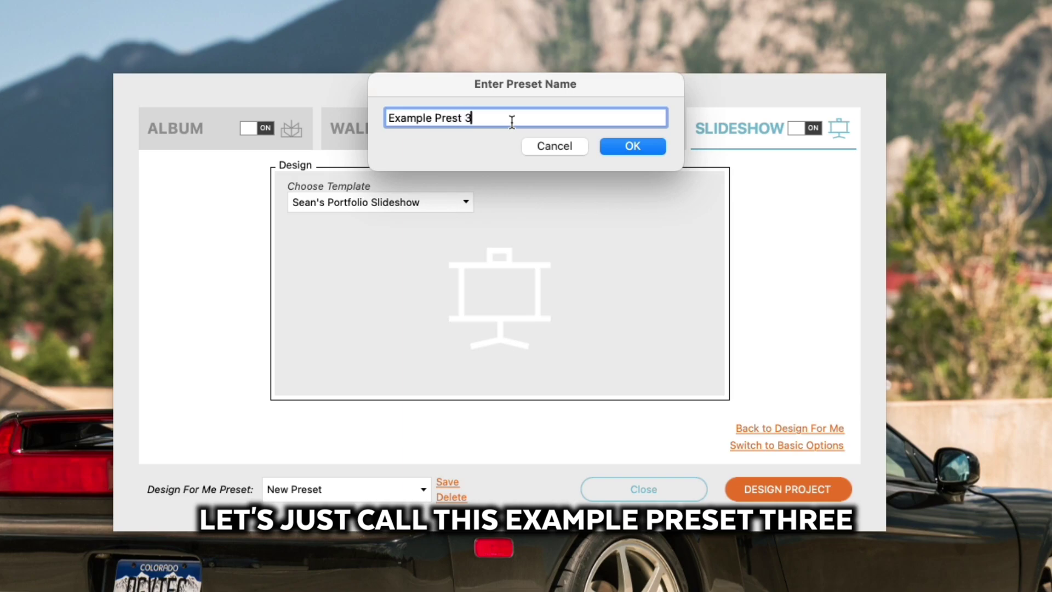
type("rest 3")
key("BackSpace")
key("BackSpace")
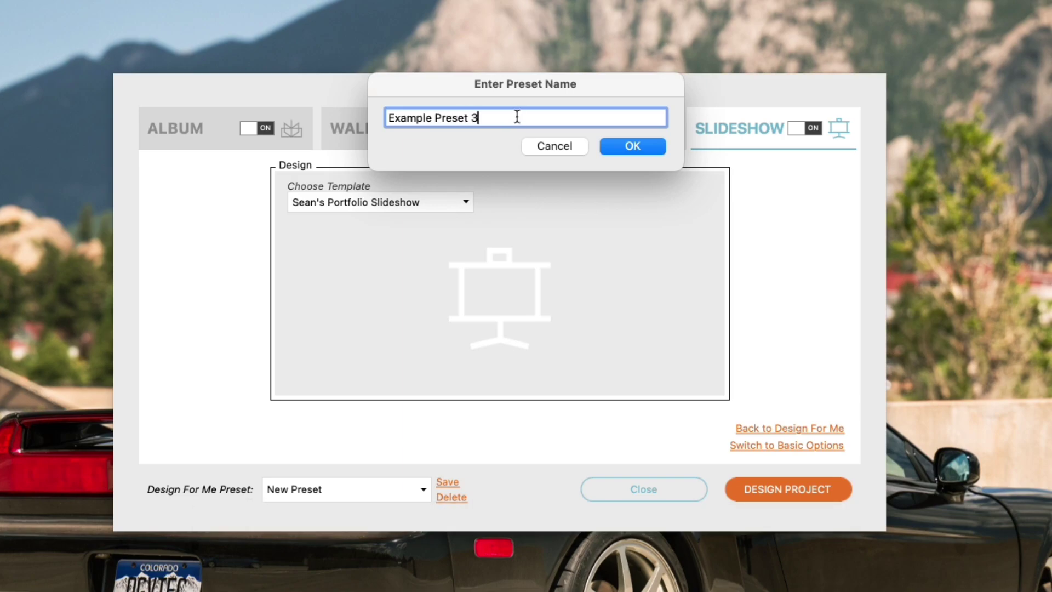
left_click(609, 147)
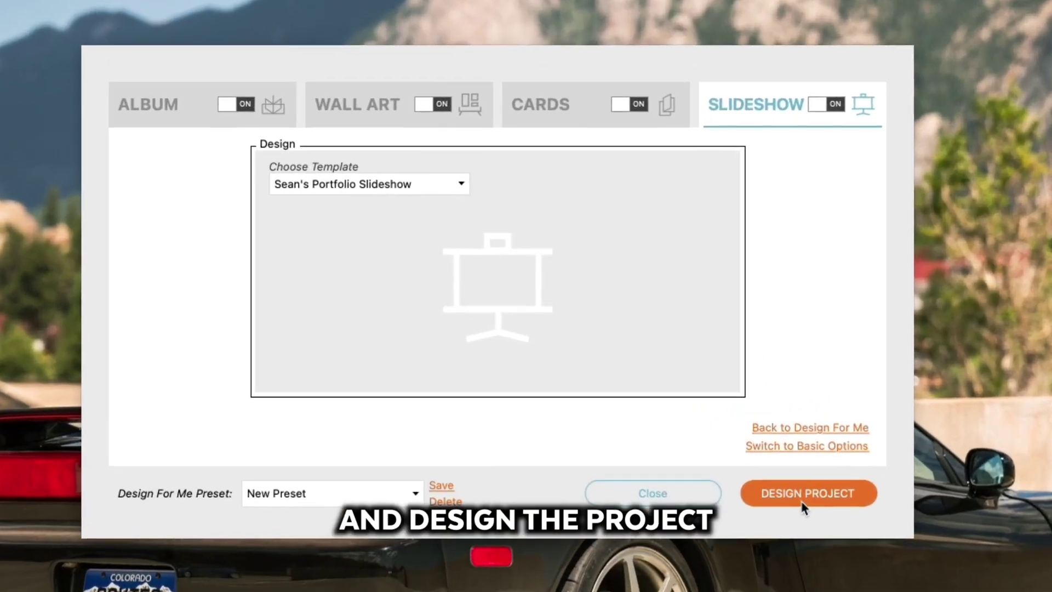
Design the project automatically with the configured options and look through all the album spreads
left_click(802, 498)
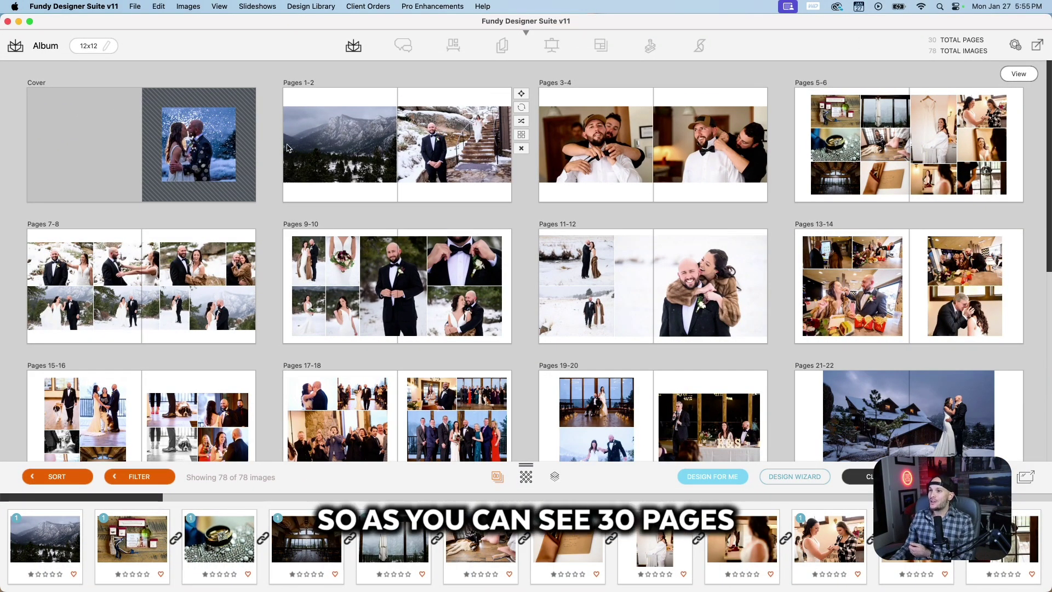
scroll(310, 125, "down", 5)
scroll(890, 357, "down", 4)
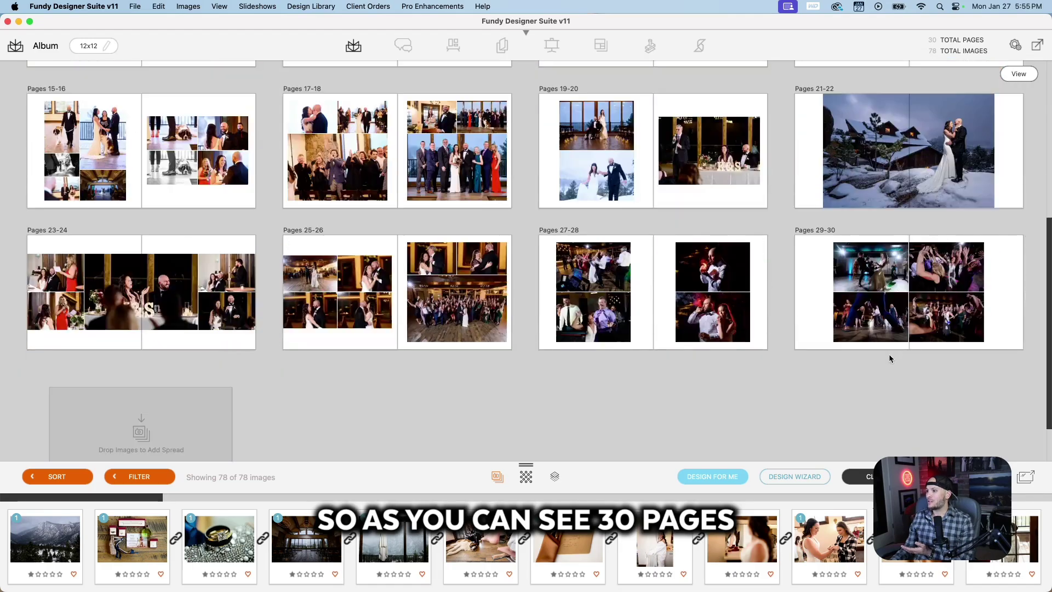
scroll(791, 324, "up", 8)
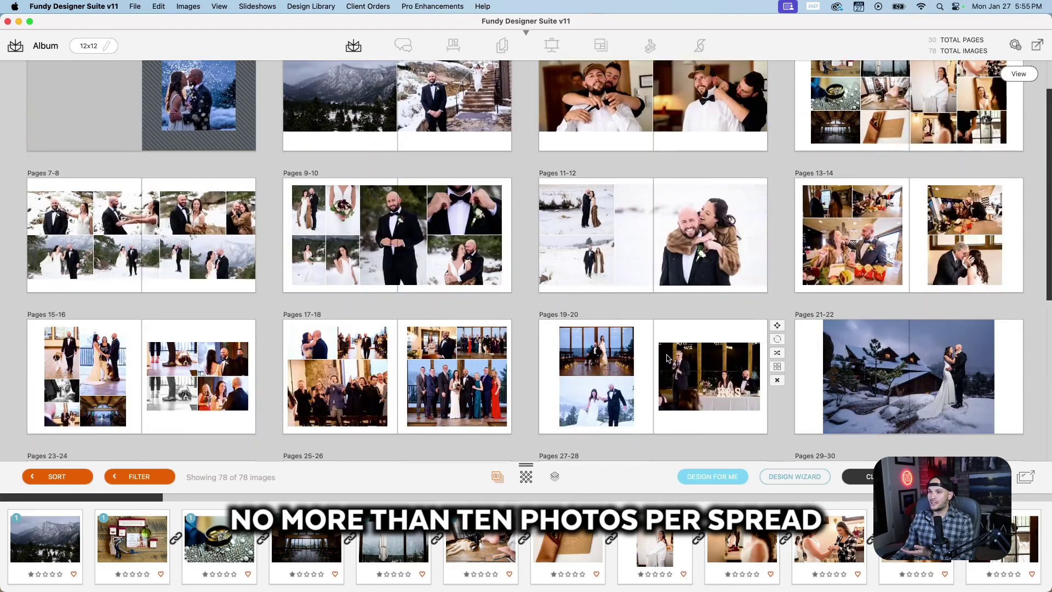
scroll(669, 359, "up", 2)
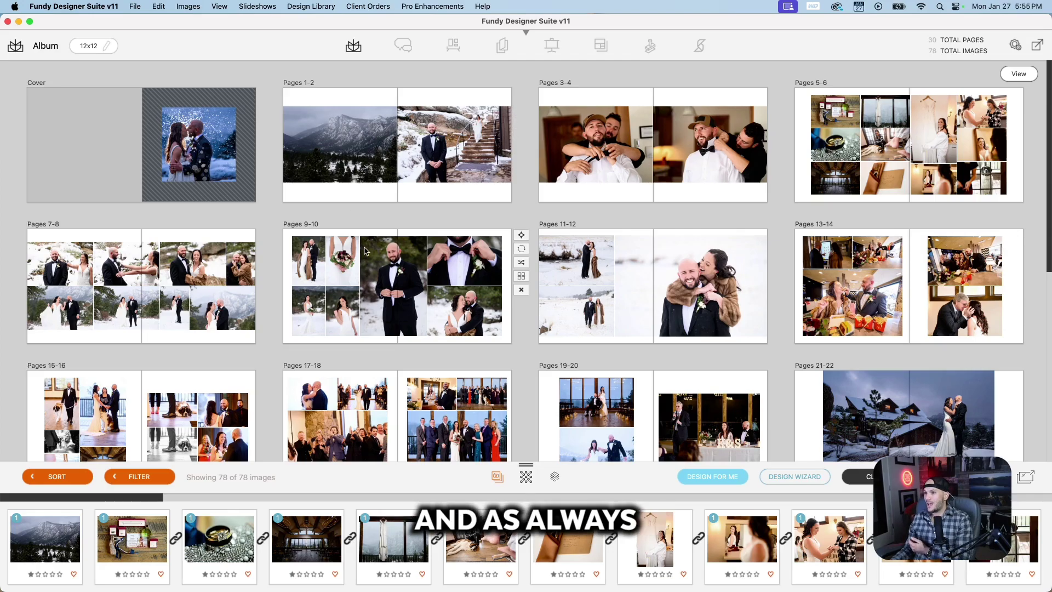
On the Pages 9-10 spread, swap the bouquet photo with the standing couple, then the couple with the posing bride below it
double_click(368, 275)
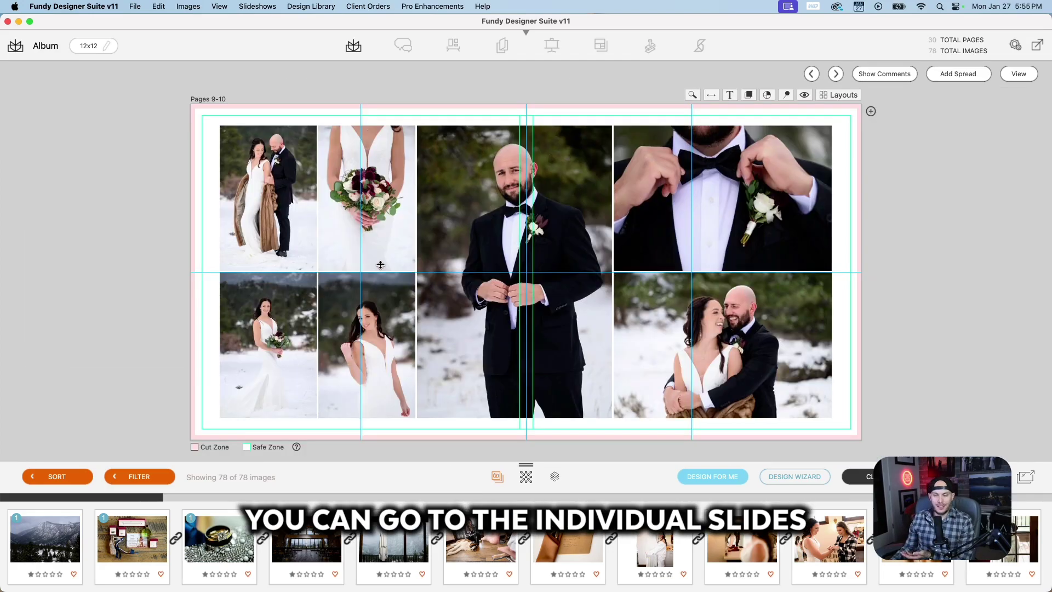
left_click_drag(386, 249, 275, 263)
left_click_drag(350, 320, 364, 241)
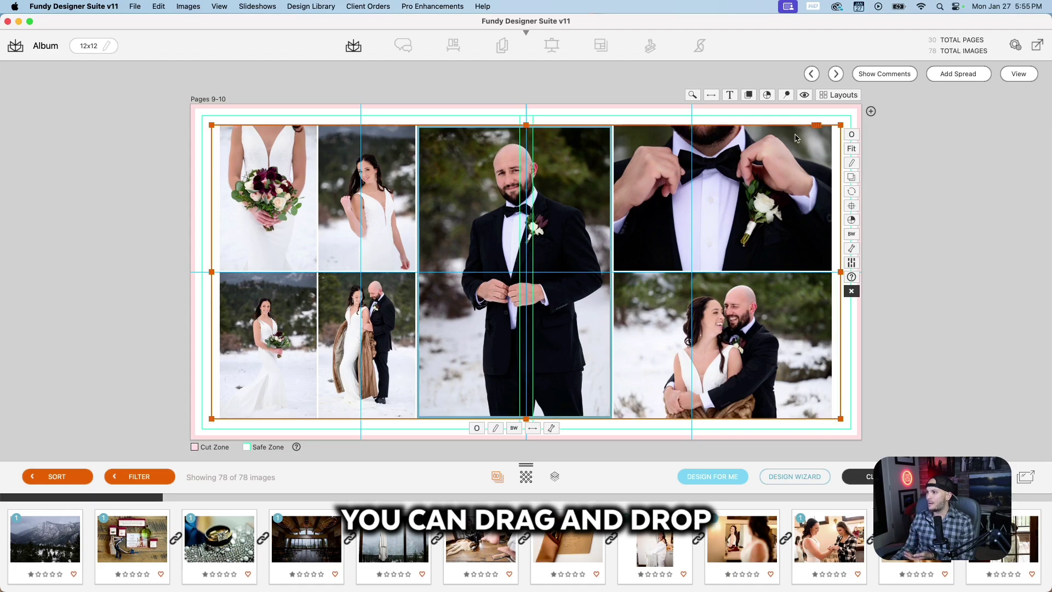
Apply the layout with the bow tie photo filling one page of Pages 9-10 and return to the overview of all spreads
left_click(838, 94)
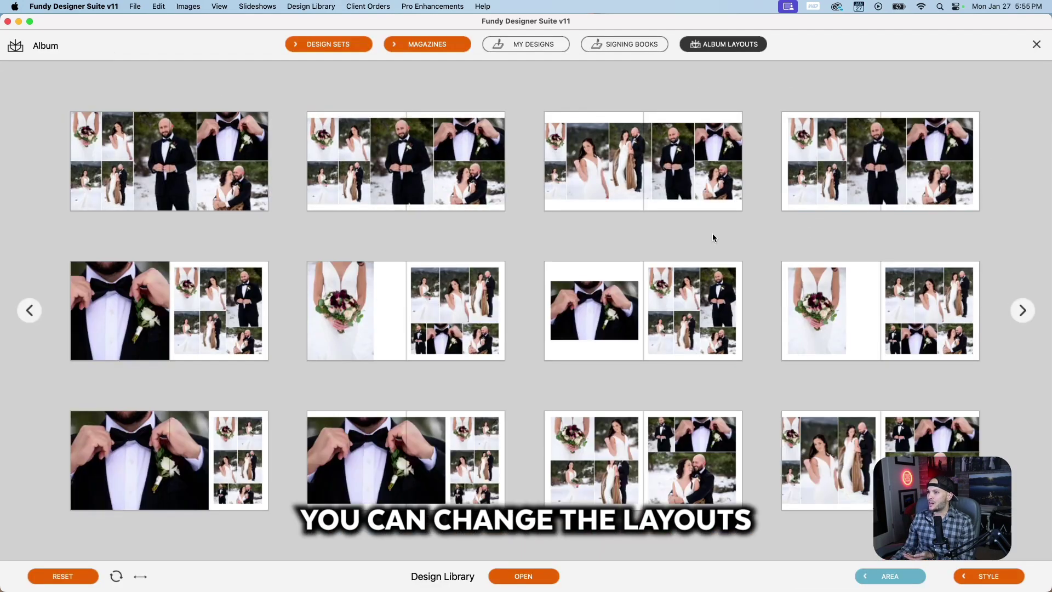
left_click(245, 318)
left_click_drag(456, 334, 473, 336)
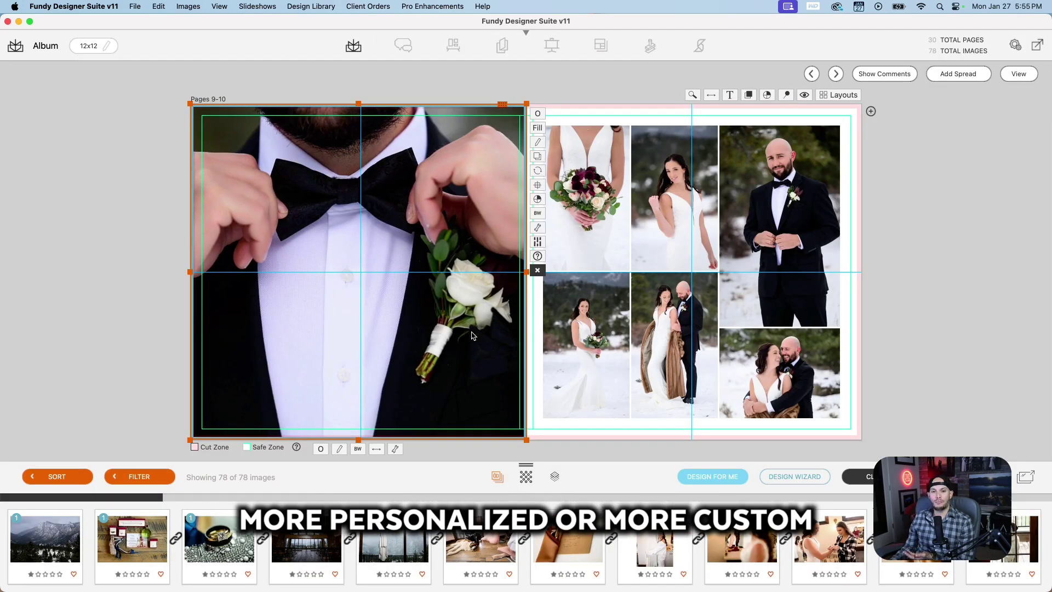
left_click(1021, 75)
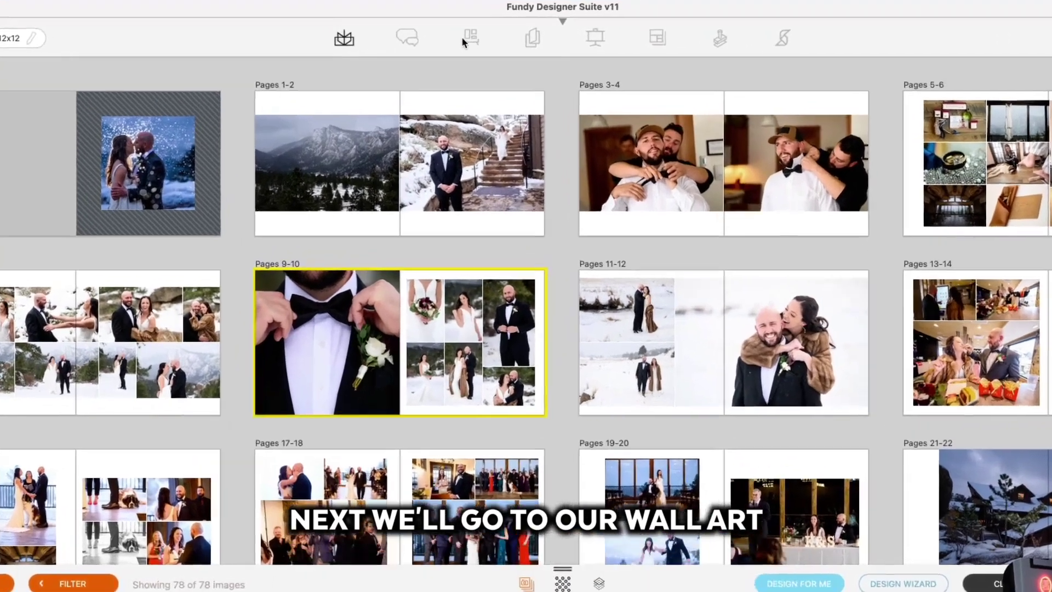
Open the gallery named Wall Art and examine its automatically designed rooms
left_click(453, 45)
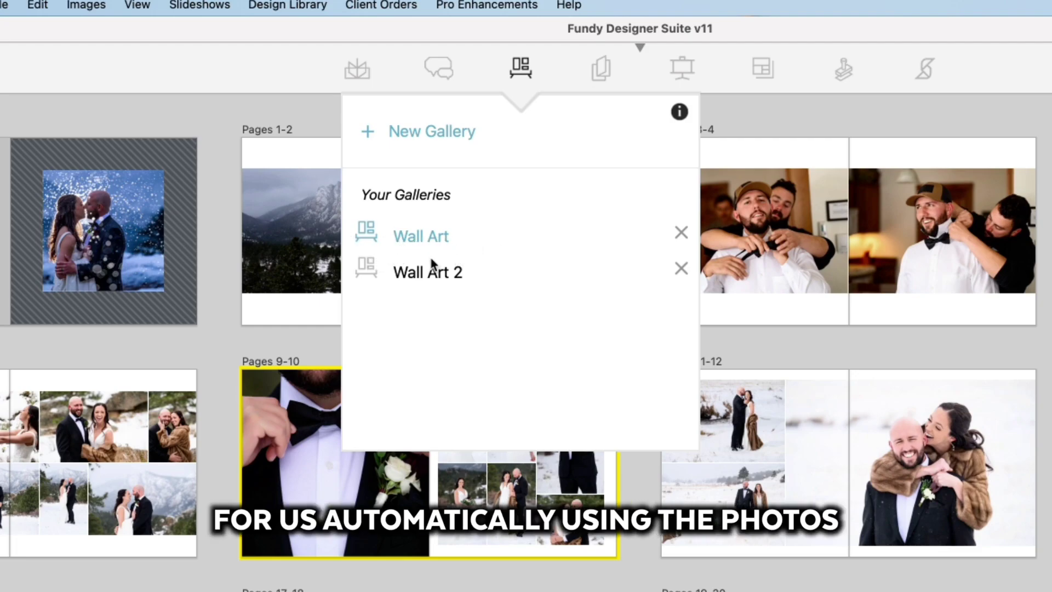
left_click(420, 239)
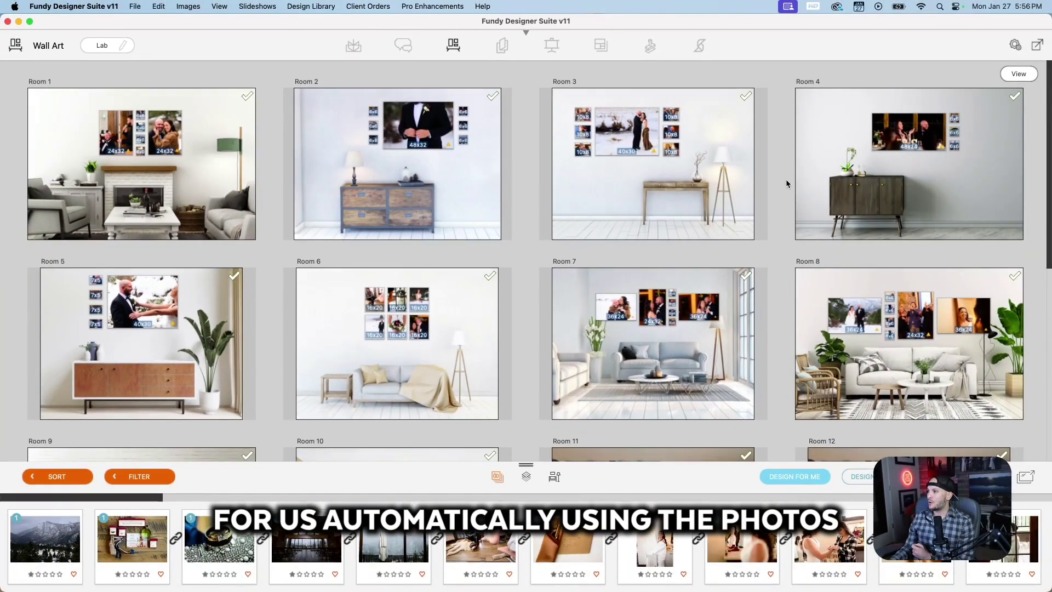
mouse_move(256, 339)
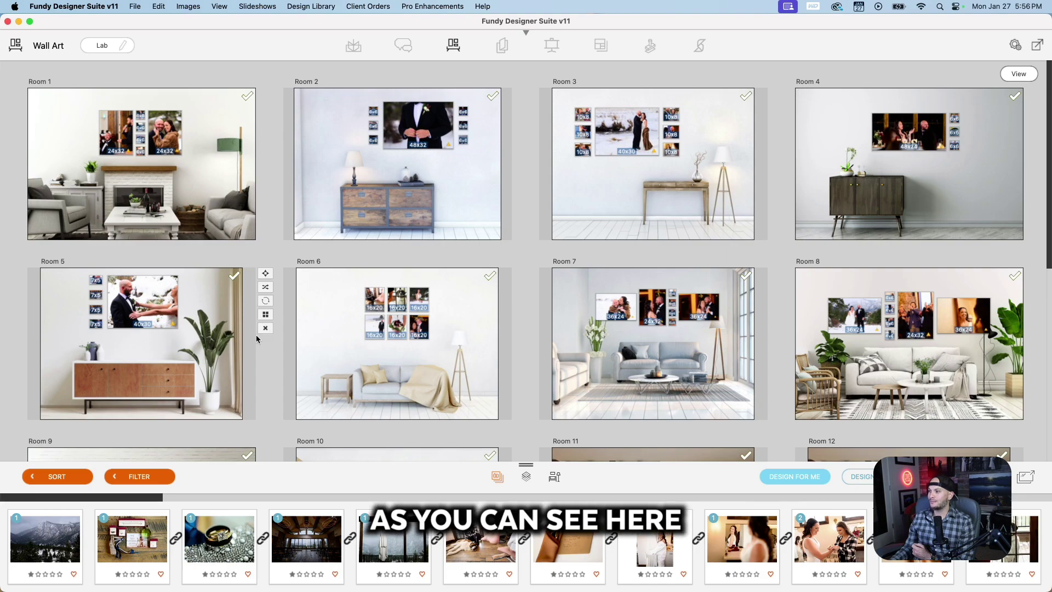
Check the slideshow options without saving changes, and open Thank You Card 02 to view its design
left_click(552, 46)
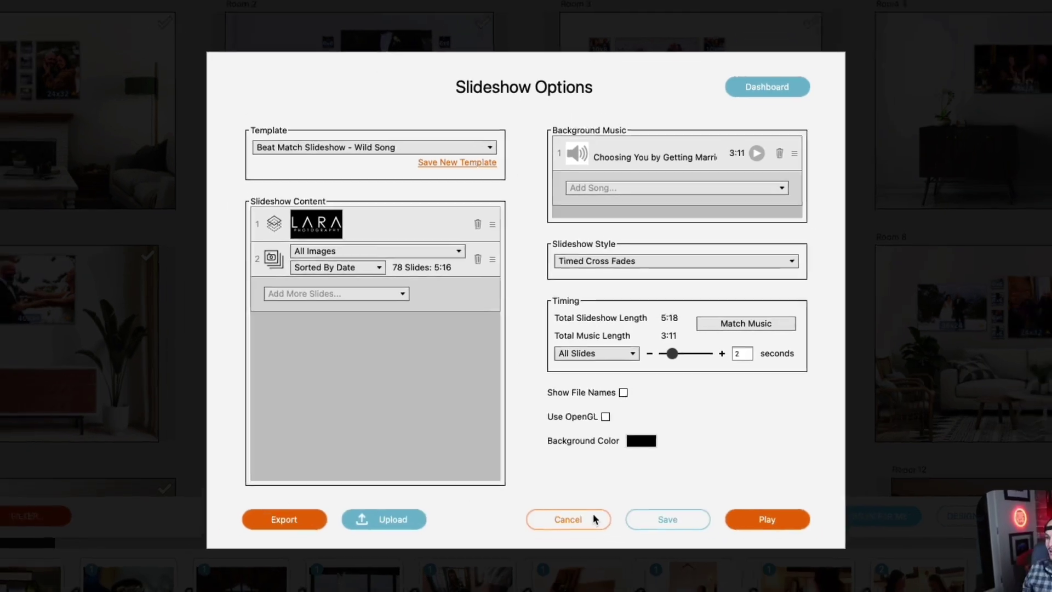
left_click(602, 533)
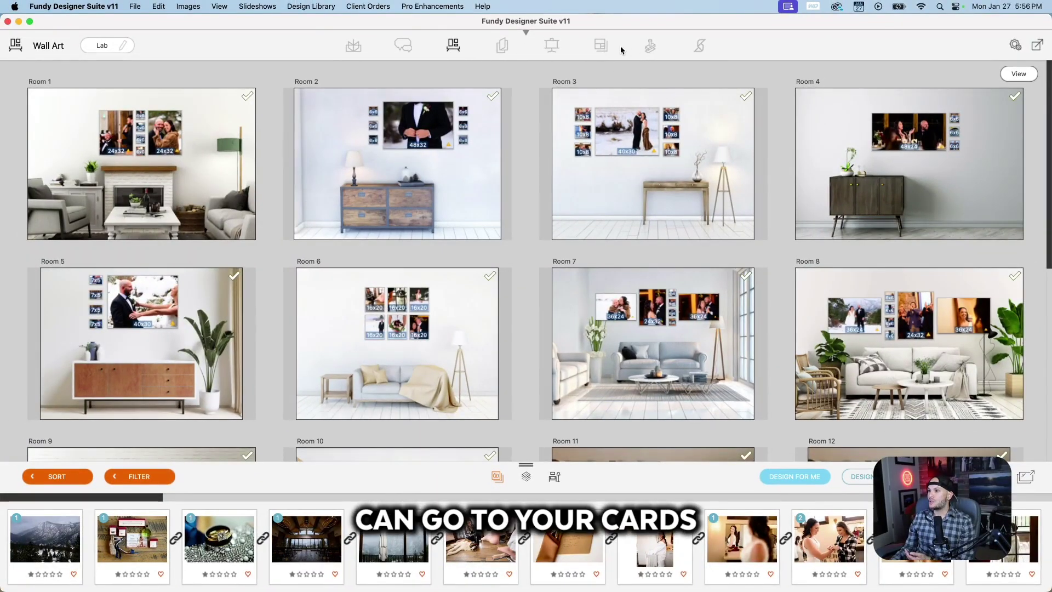
left_click(504, 45)
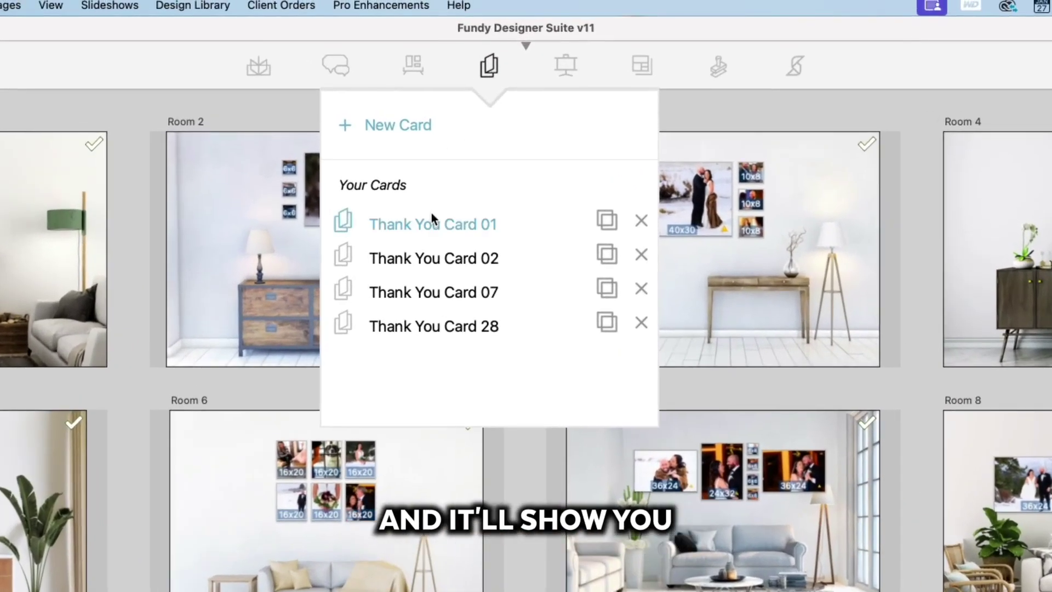
left_click(435, 258)
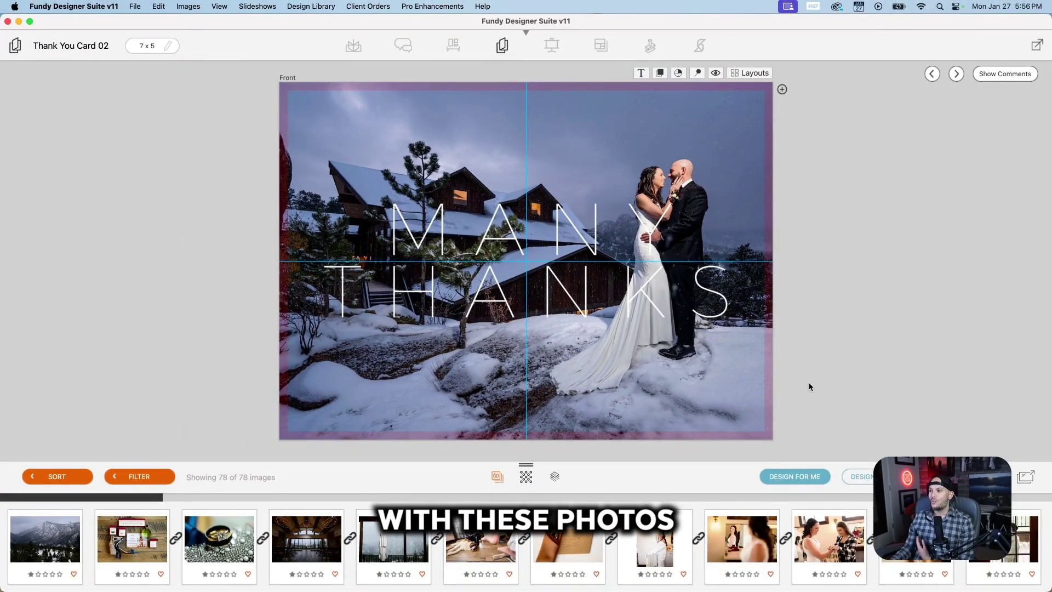
Return to the project's album and choose Example Preset 3 as the type of shoot in Design For Me
left_click(358, 49)
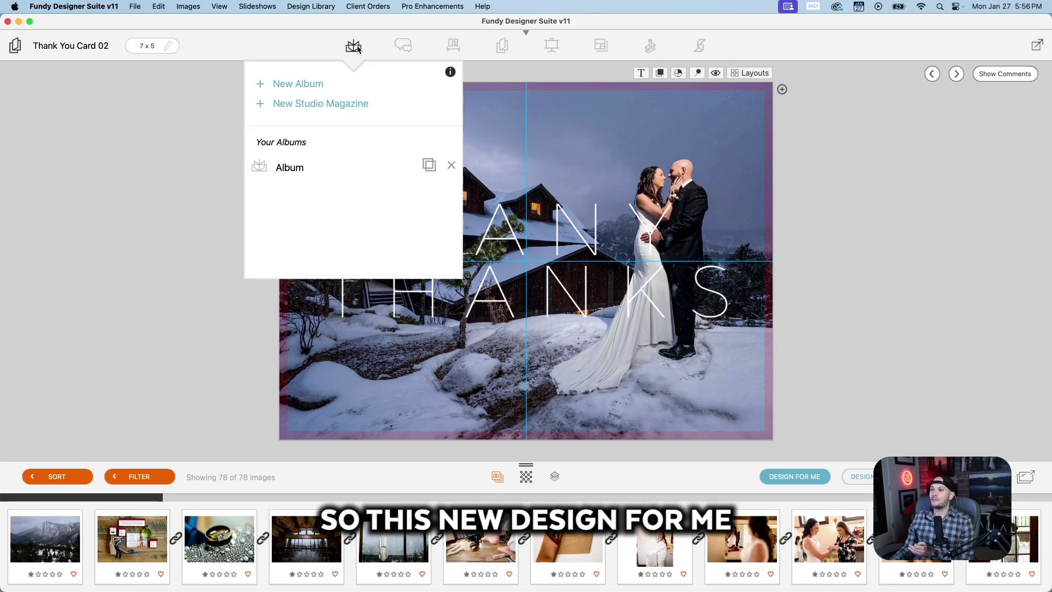
left_click(291, 169)
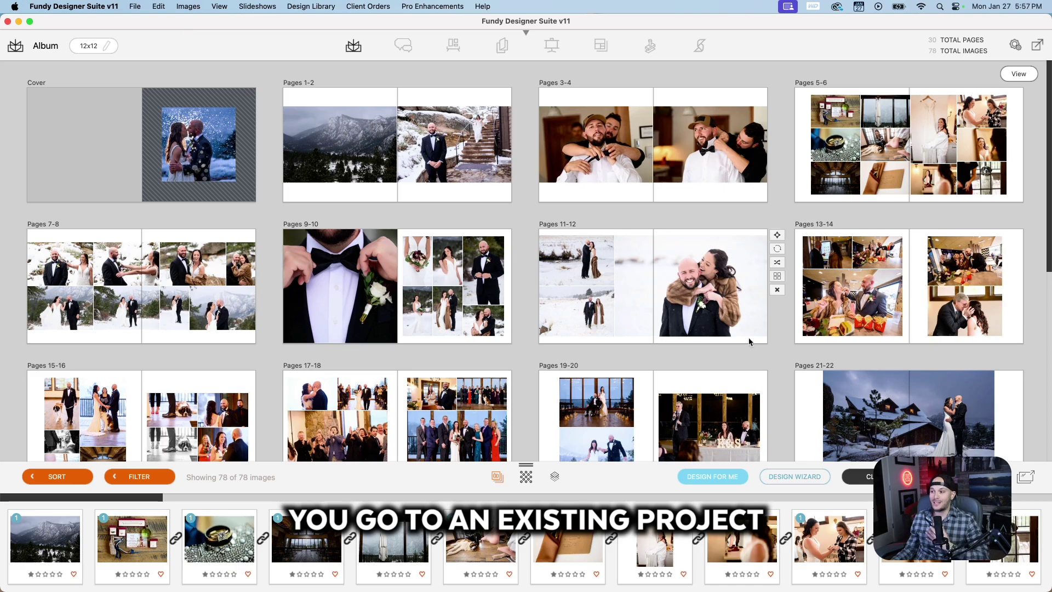
left_click(732, 477)
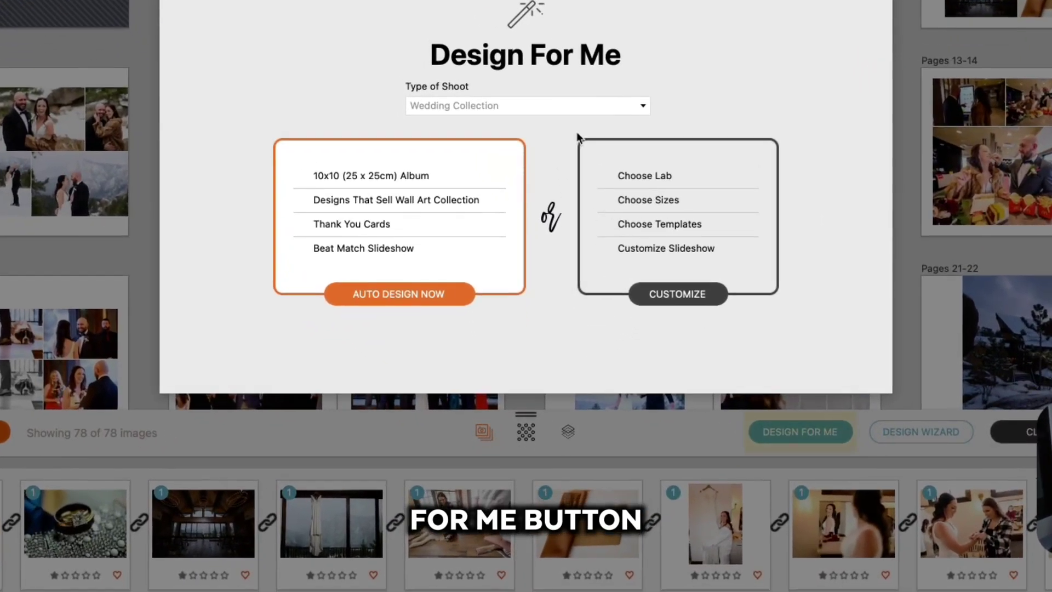
left_click(558, 254)
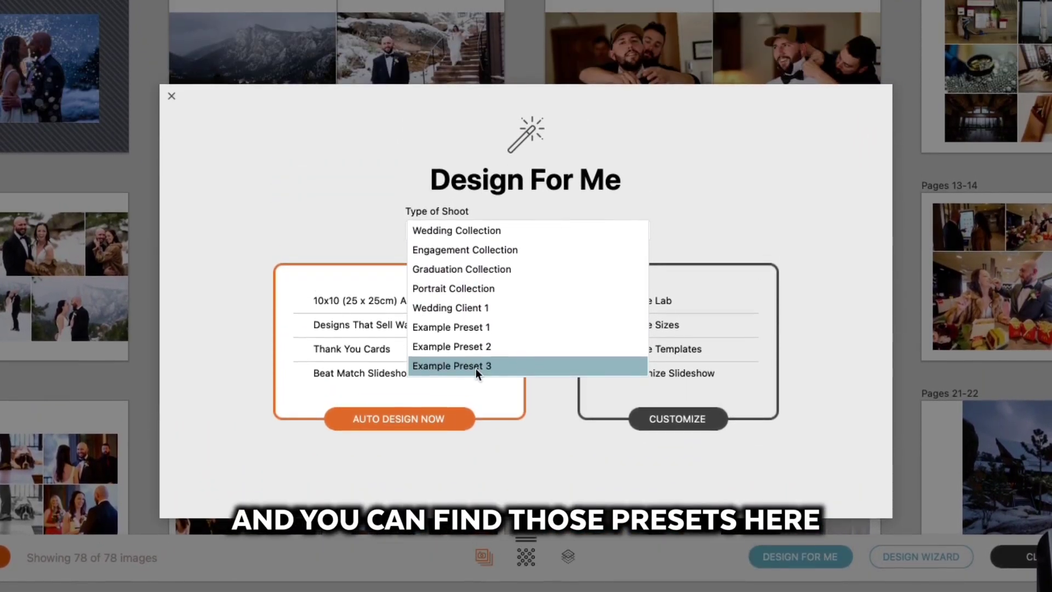
left_click(475, 244)
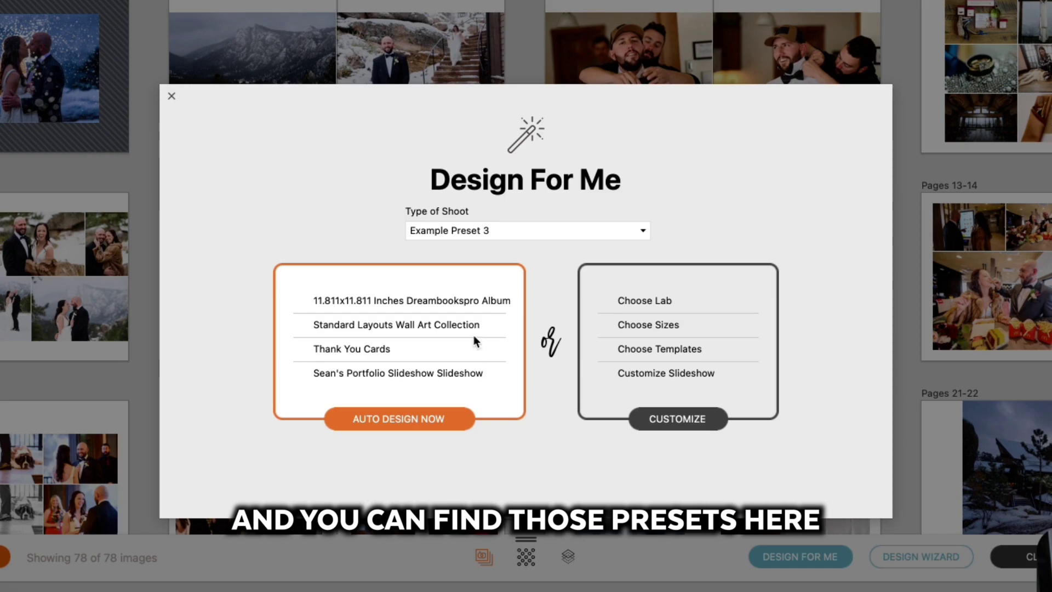